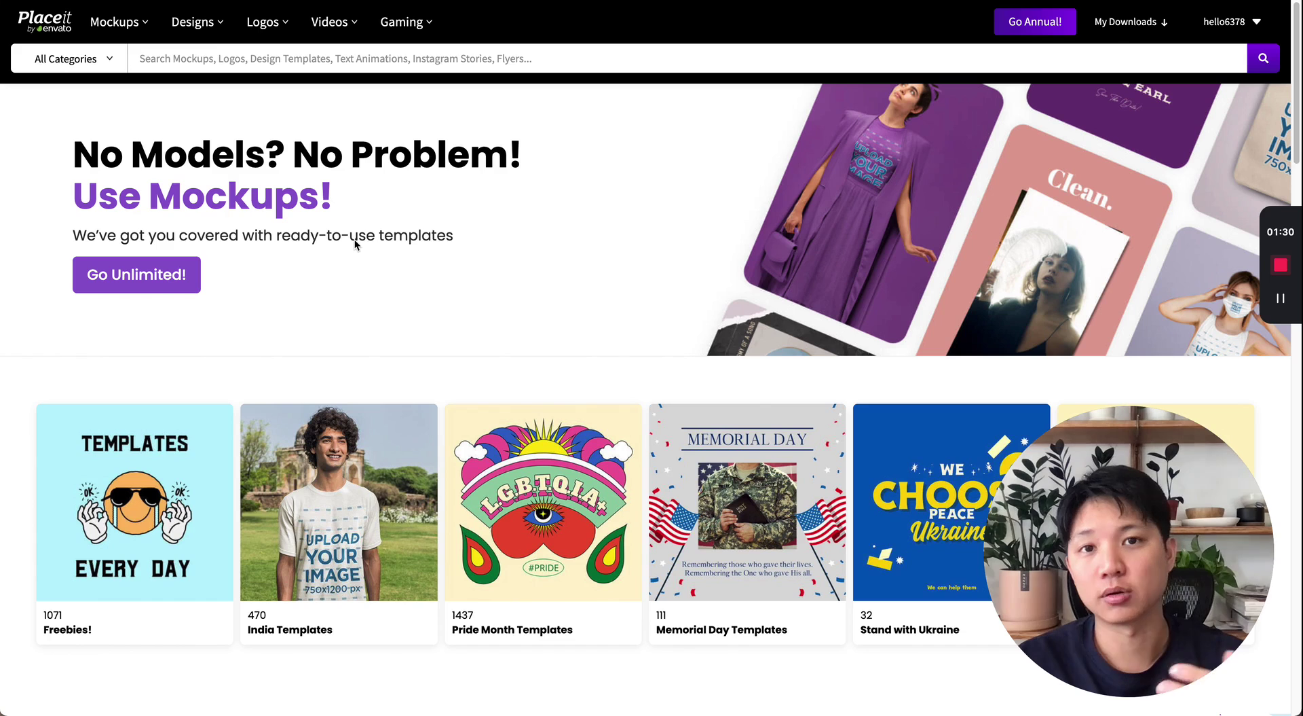
Step: Open the Print on Demand mockup catalogue from the Mockups menu
scroll(355, 239, down, 4)
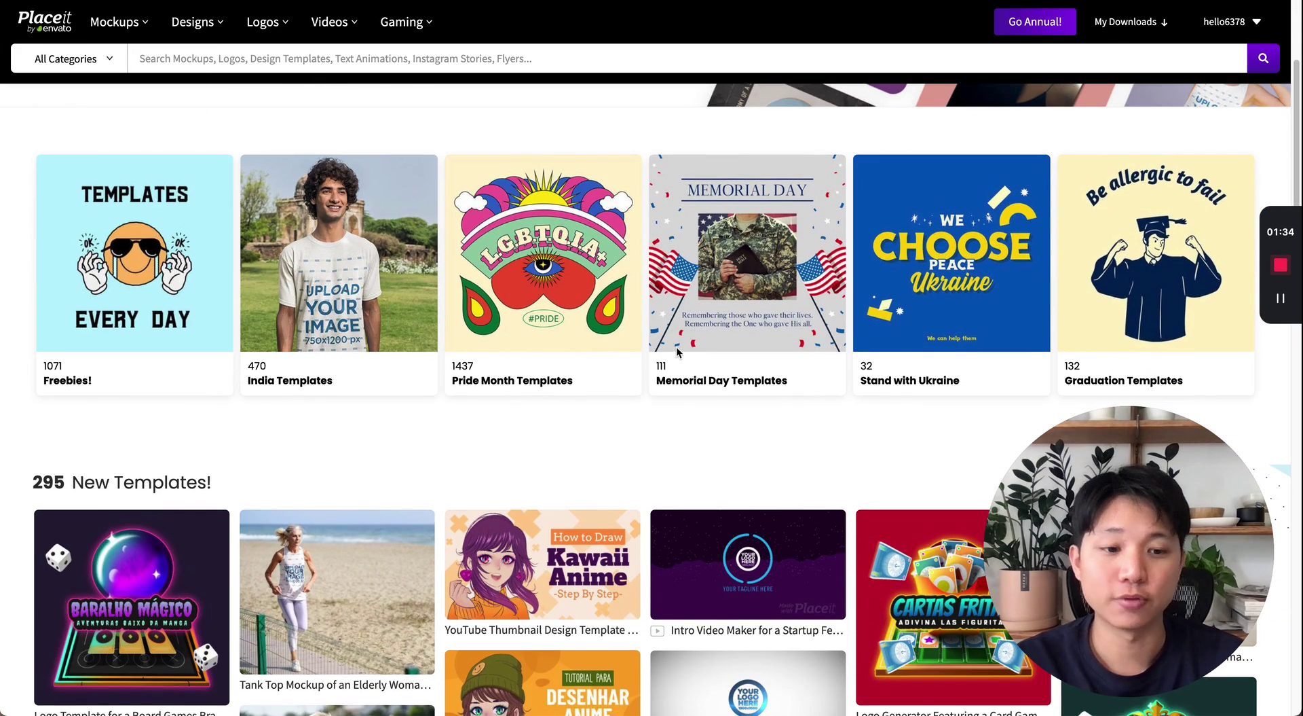
scroll(629, 376, down, 1)
scroll(628, 376, up, 4)
scroll(629, 376, up, 2)
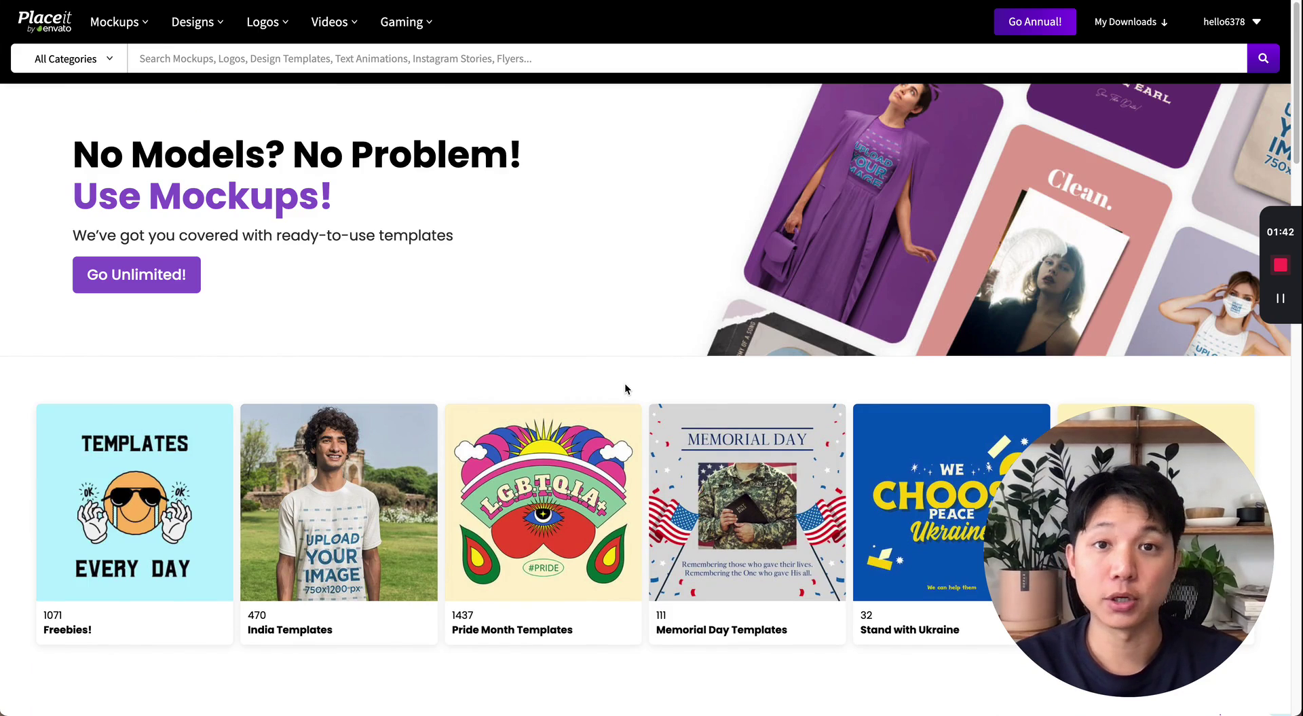
scroll(576, 391, down, 2)
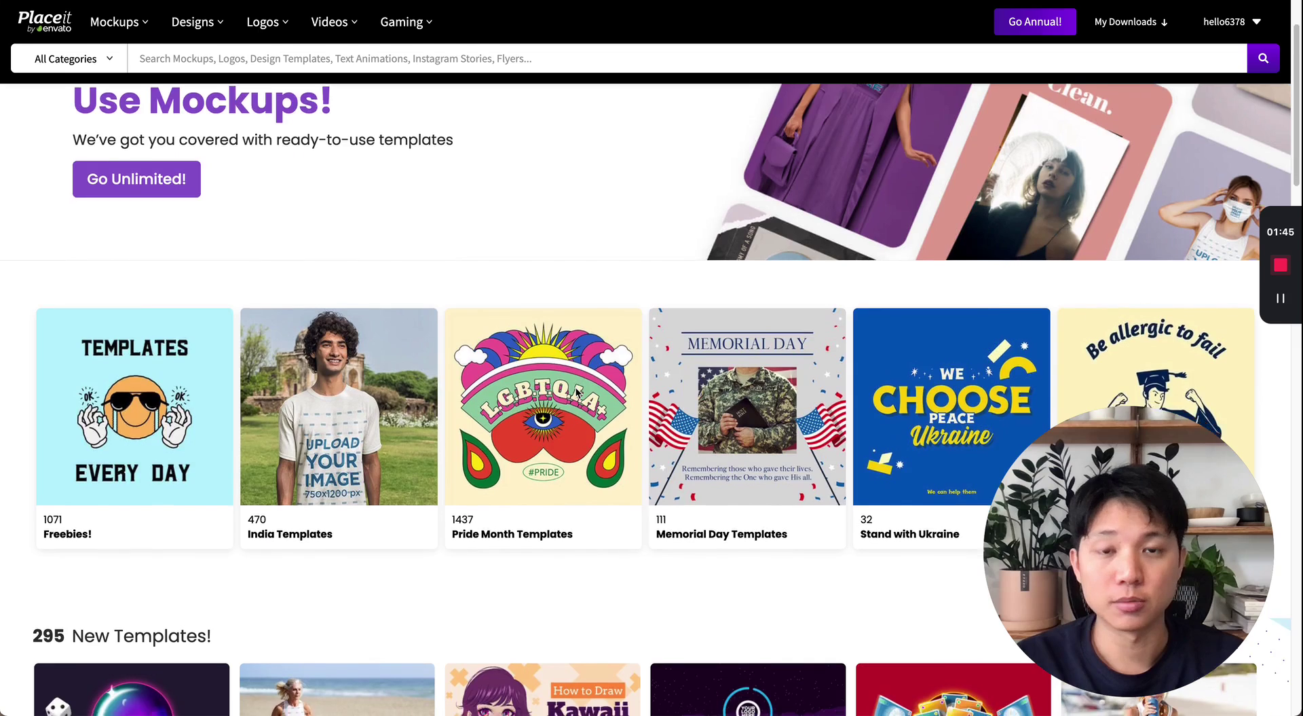
scroll(575, 387, down, 5)
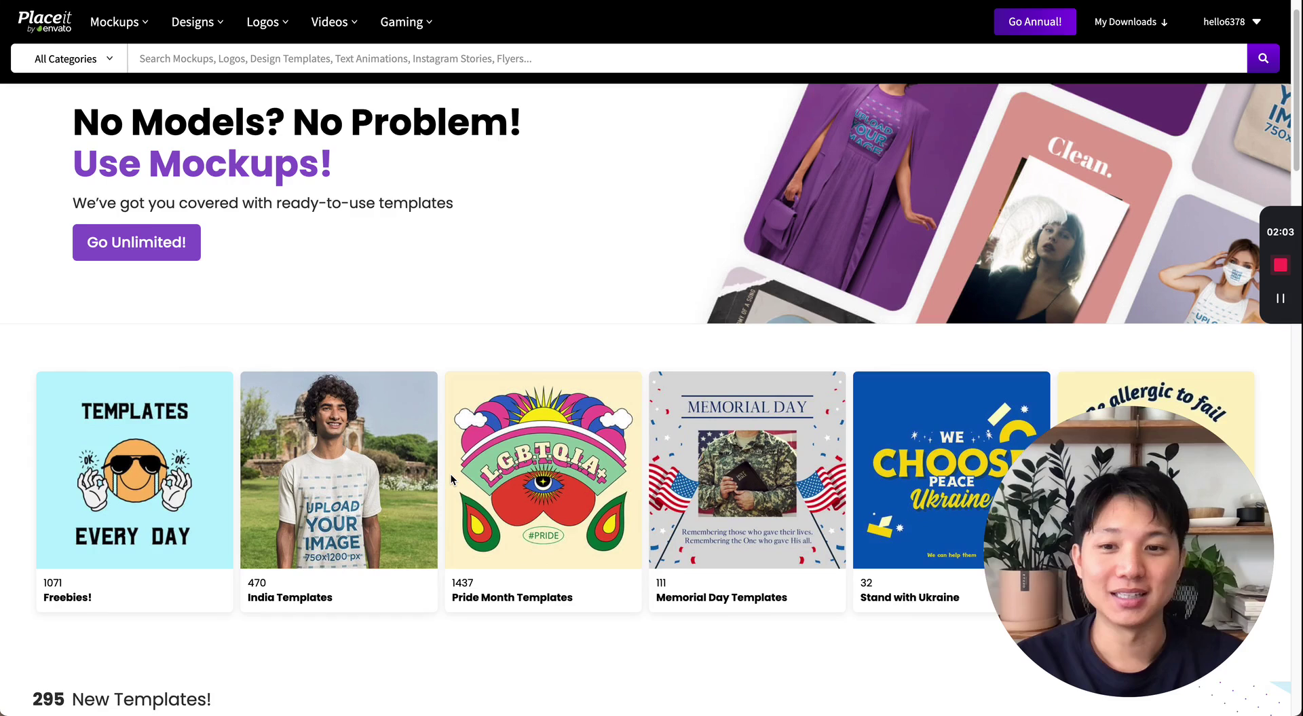
scroll(450, 473, down, 1)
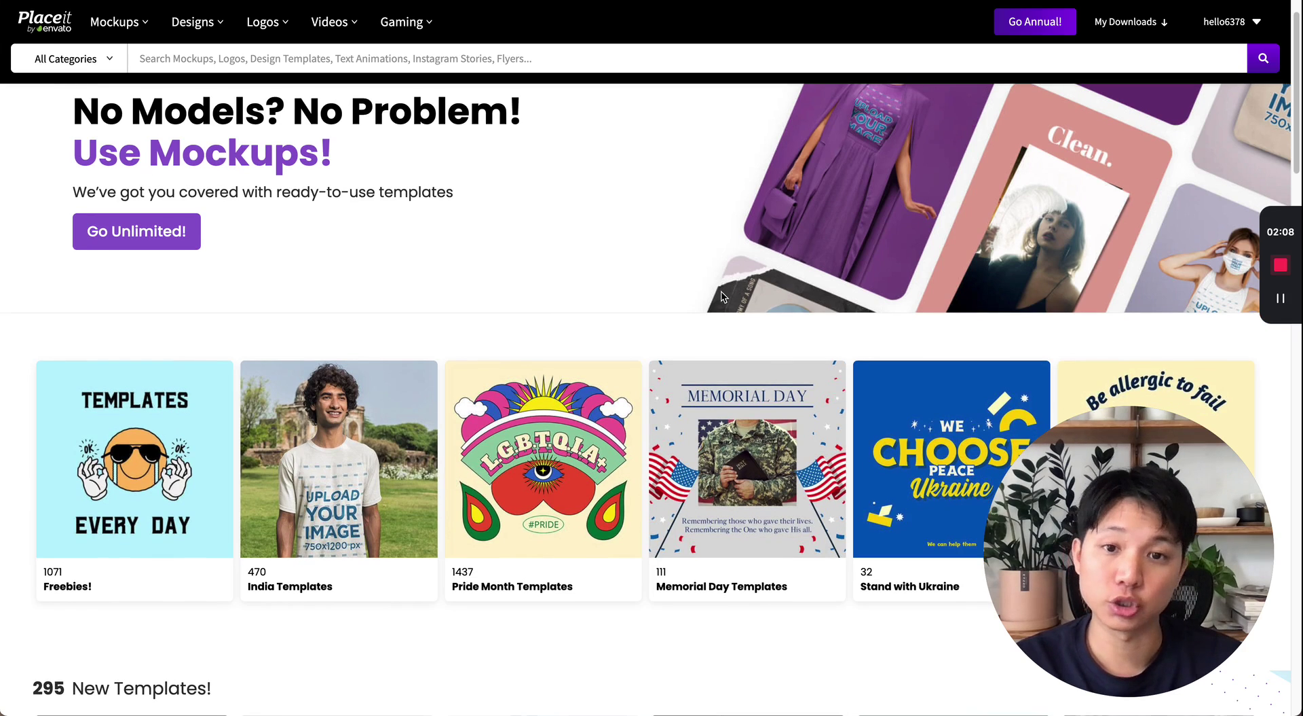
scroll(514, 491, down, 2)
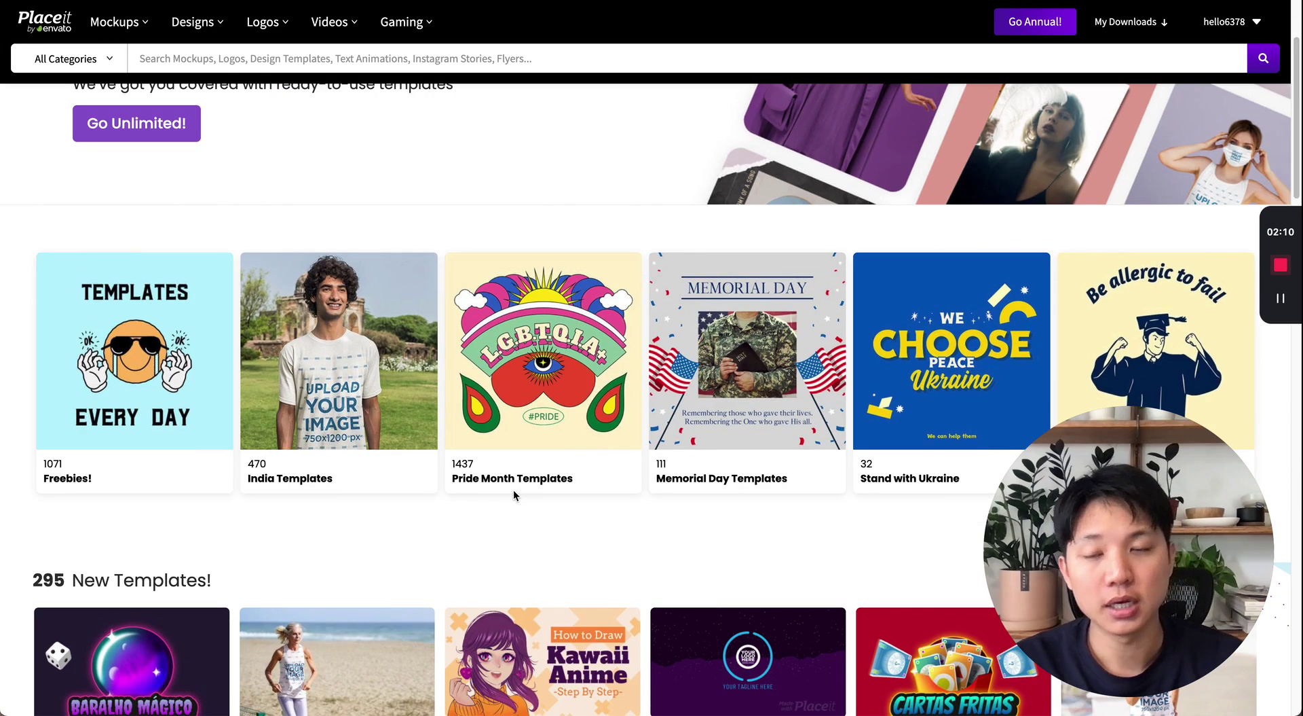
scroll(513, 490, up, 3)
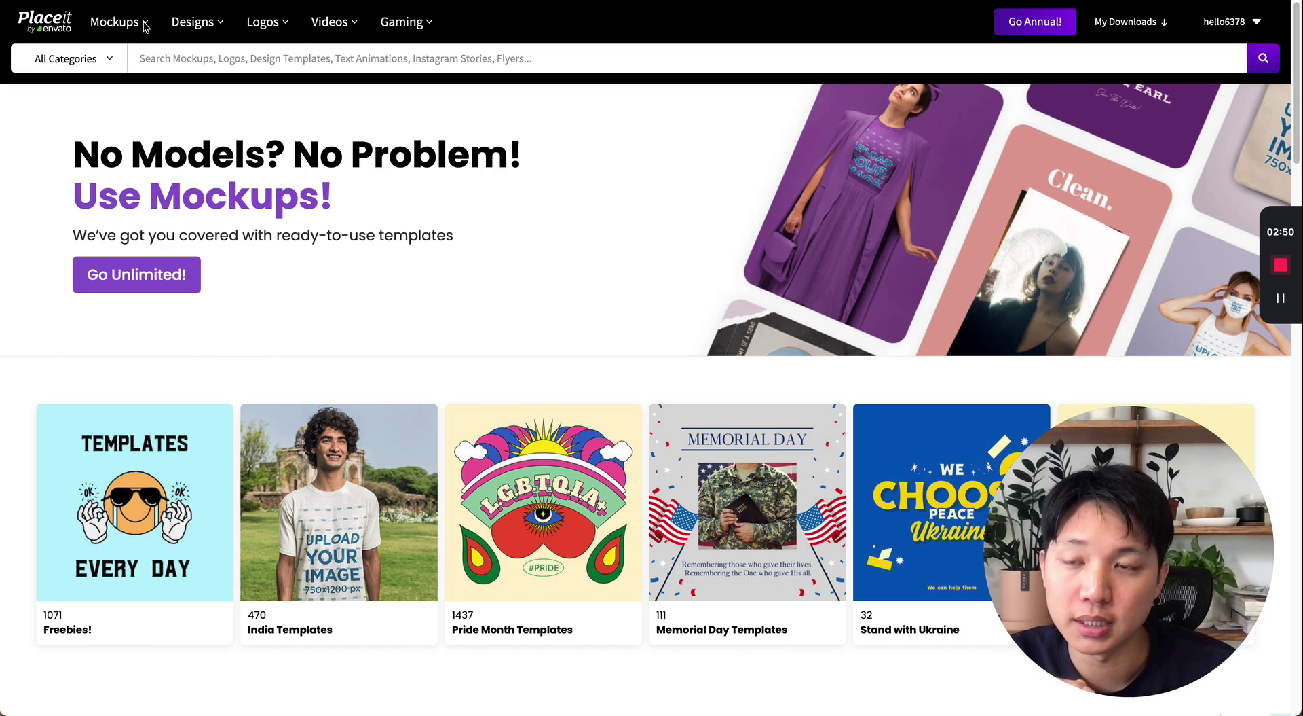
mouse_move(112, 31)
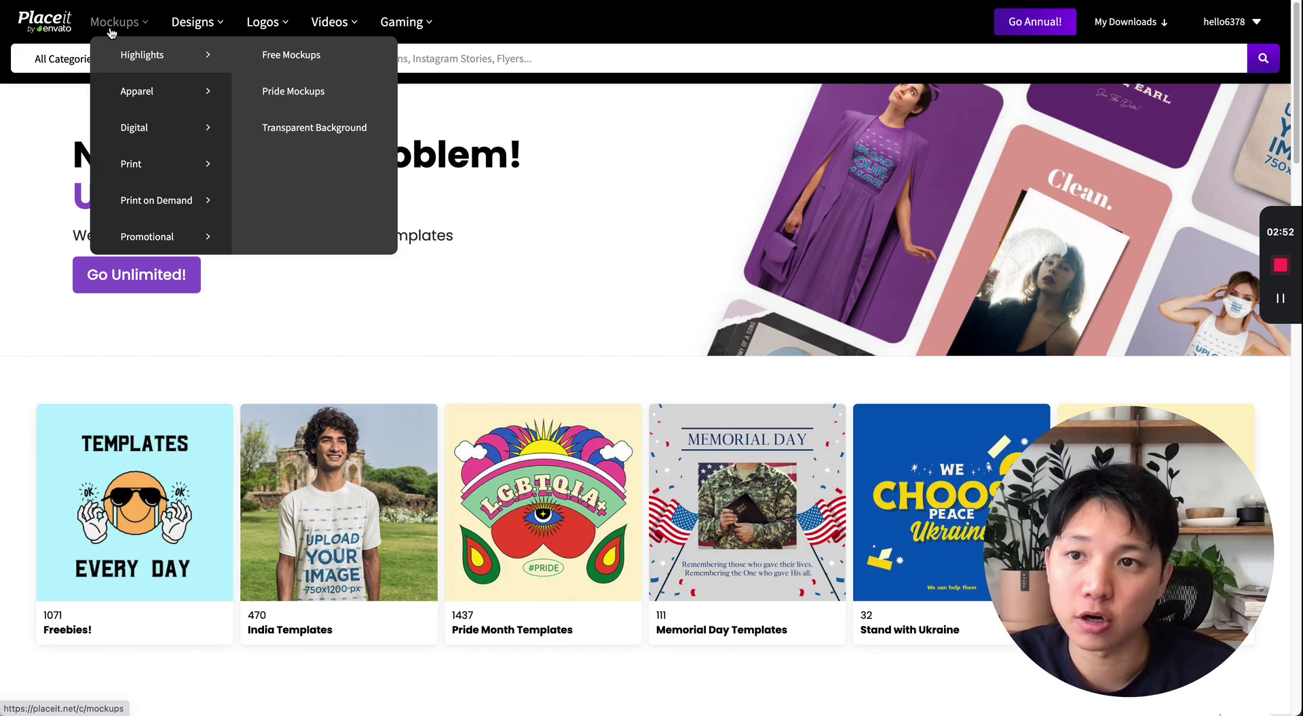
mouse_move(164, 205)
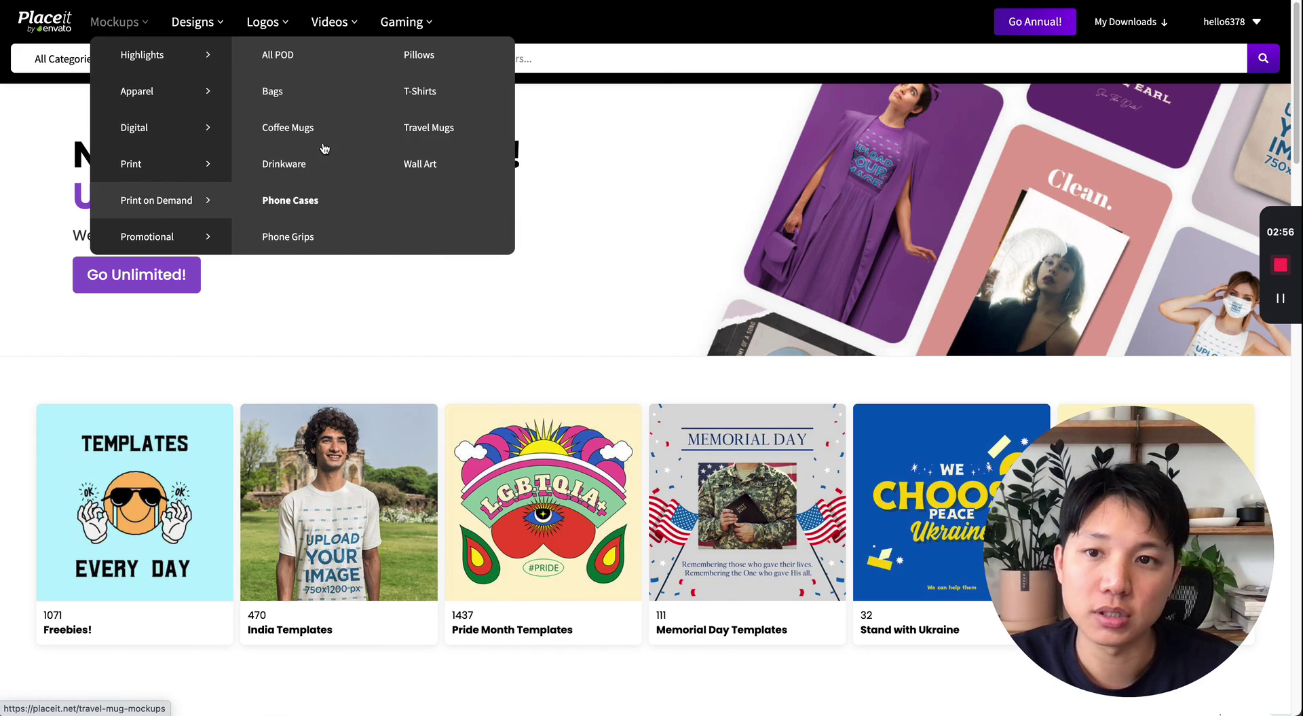
click(448, 129)
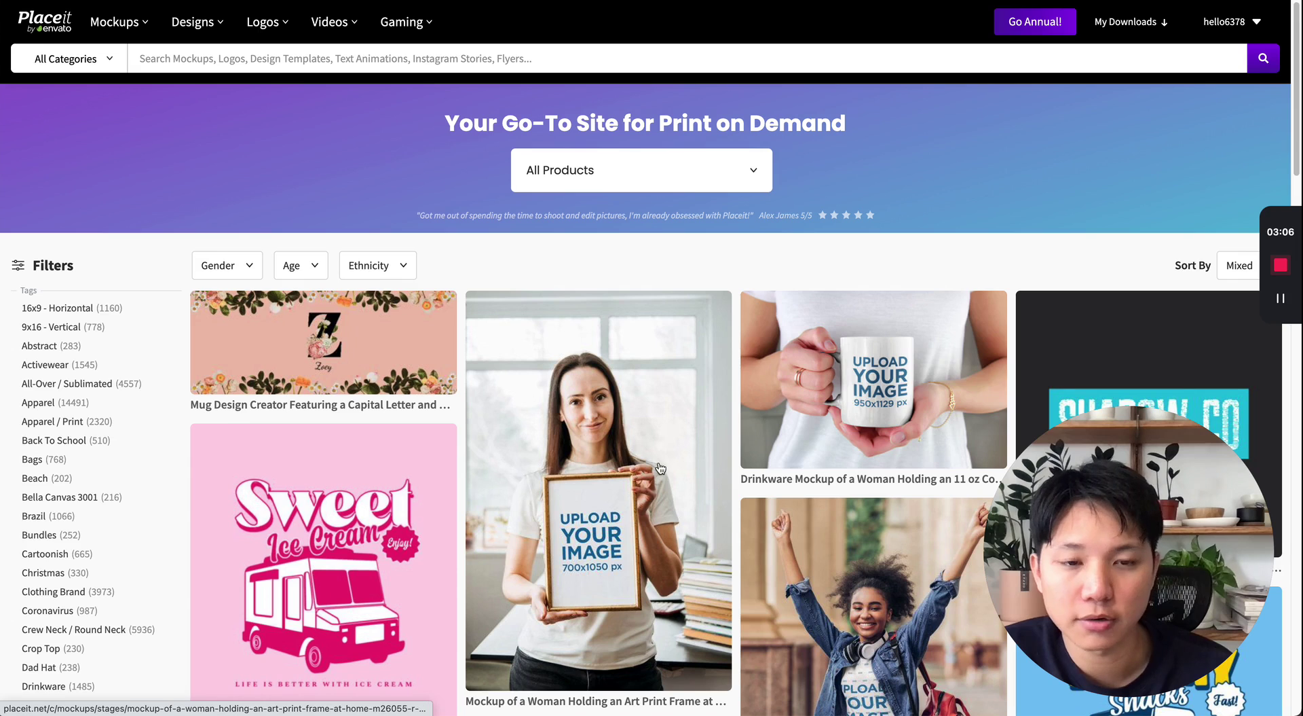
Step: Filter the catalogue results to the Video tag in the Tags sidebar
scroll(658, 467, down, 2)
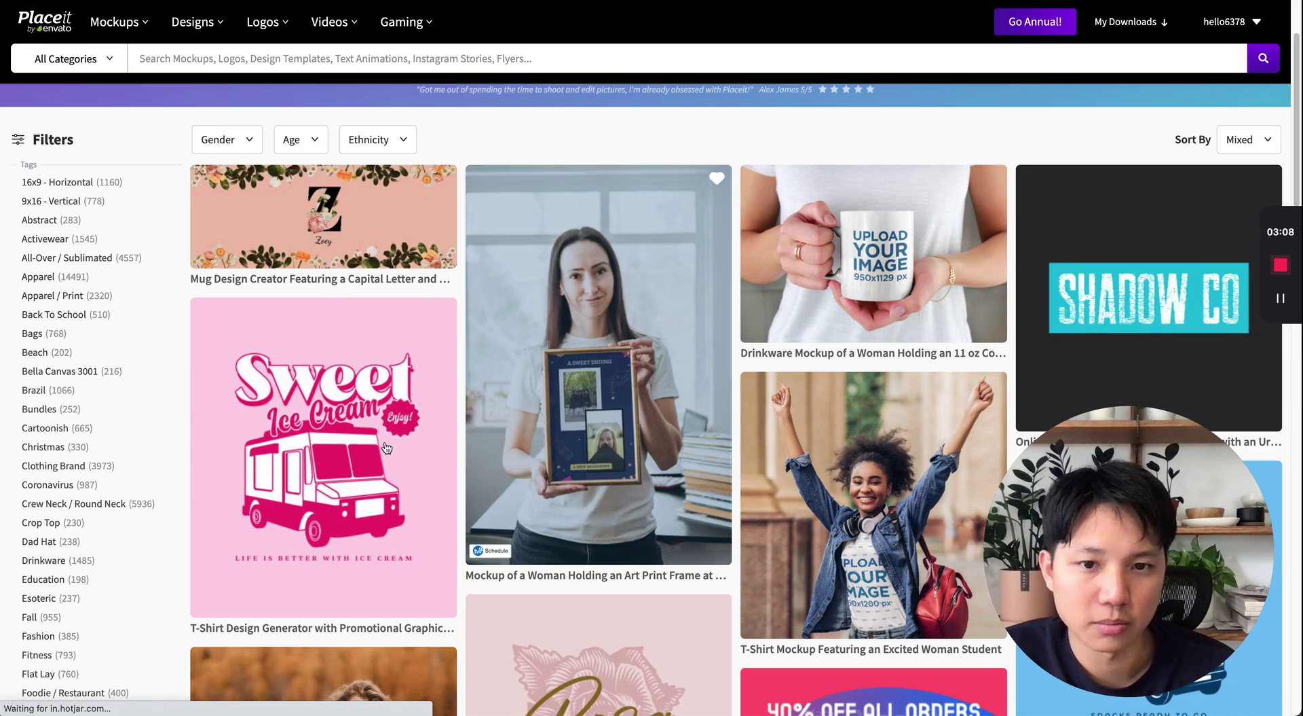
scroll(70, 370, down, 1)
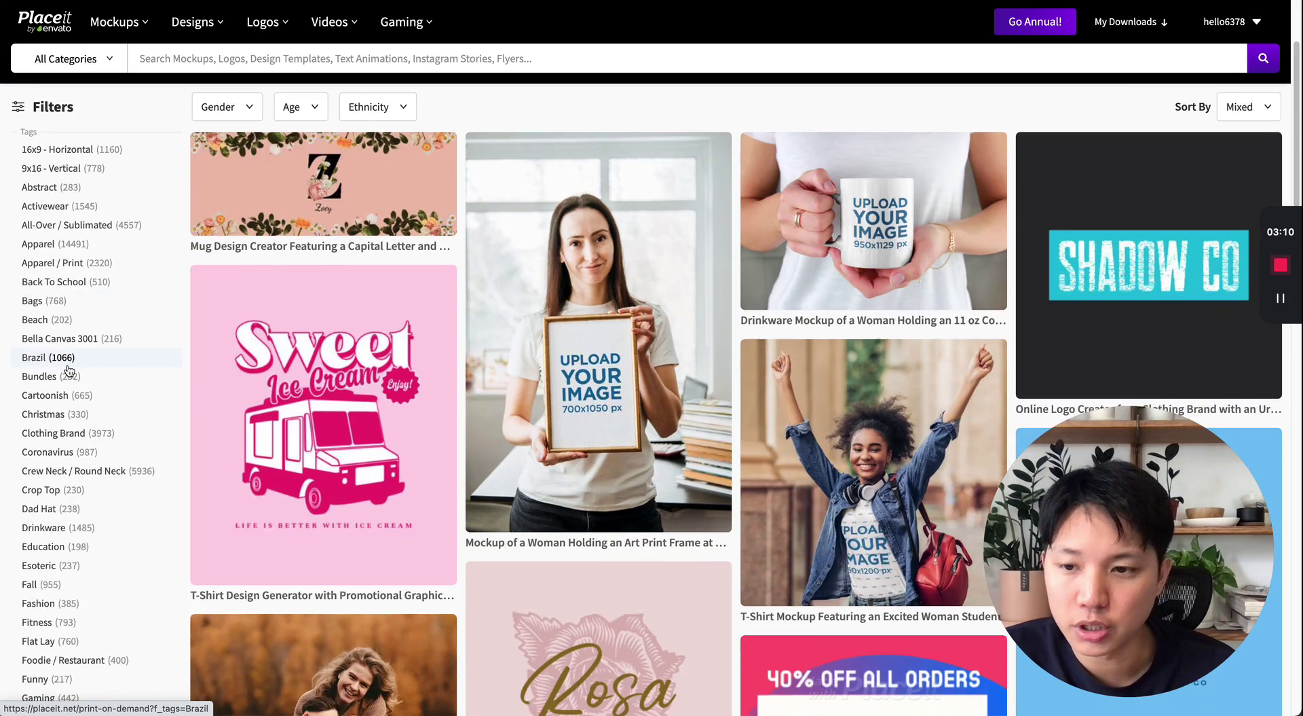
scroll(69, 370, down, 3)
scroll(69, 370, down, 3)
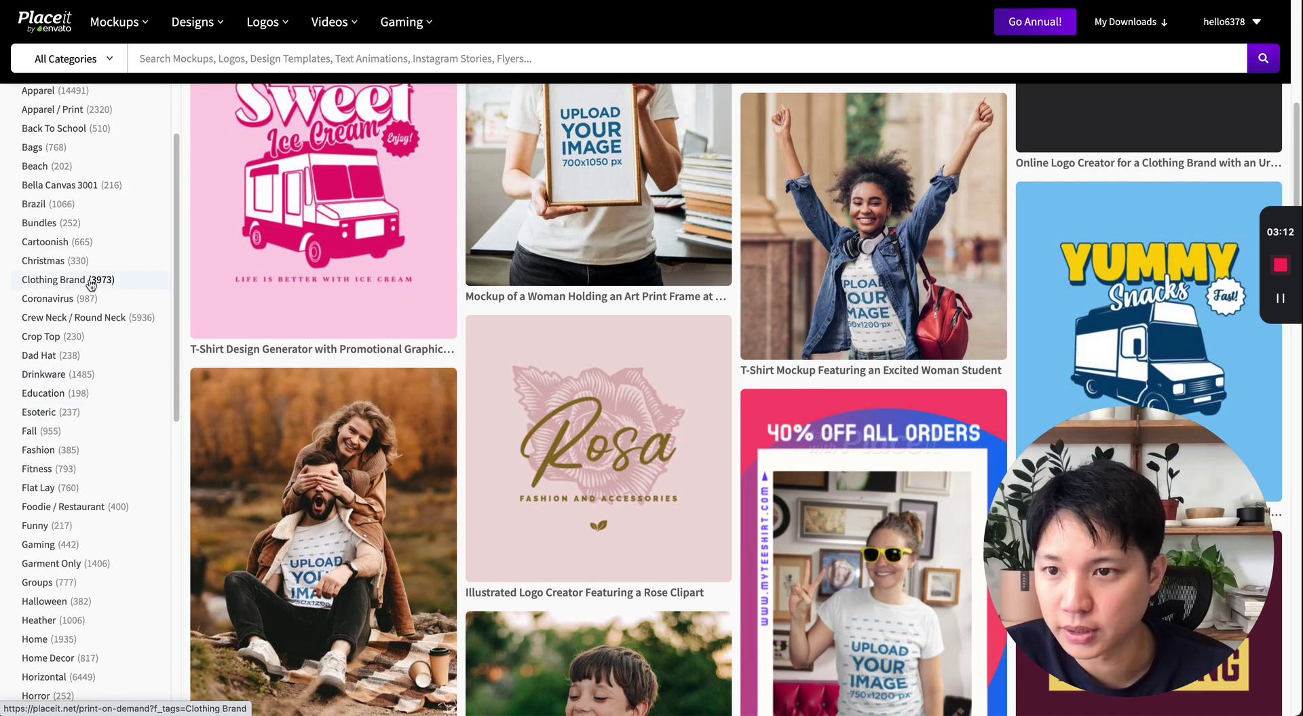
scroll(82, 416, down, 12)
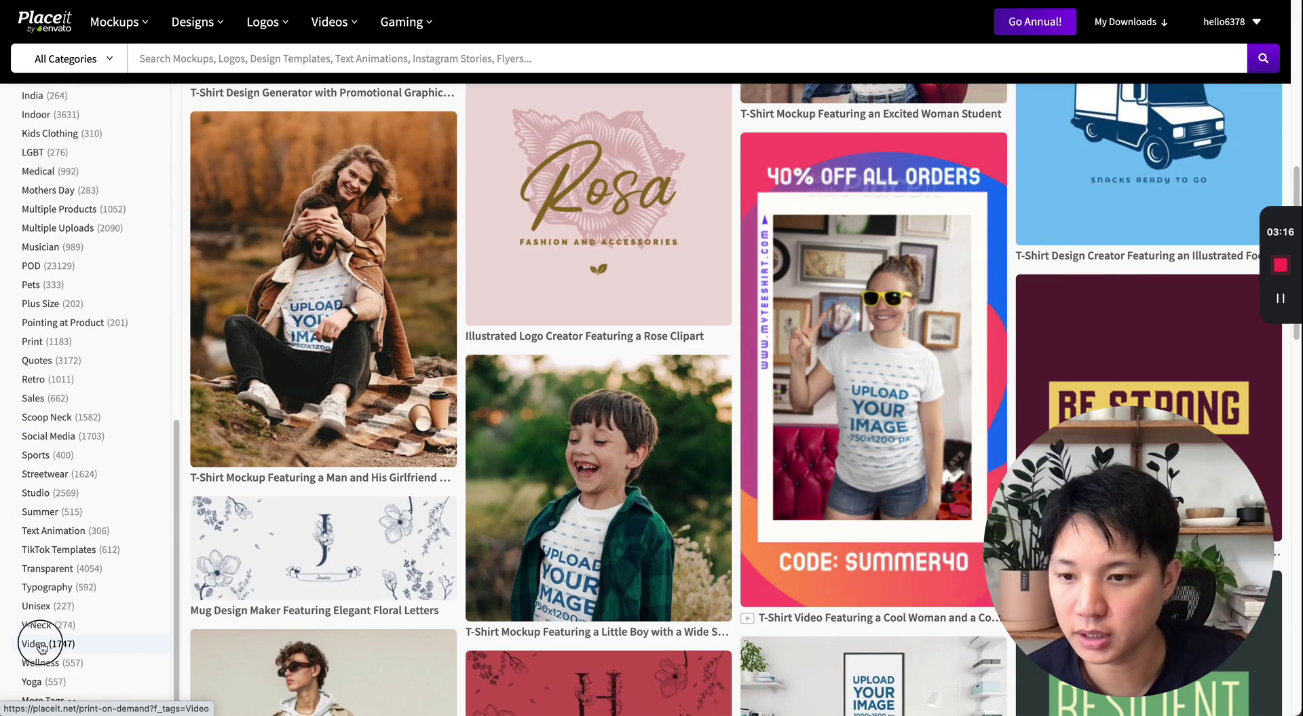
click(38, 648)
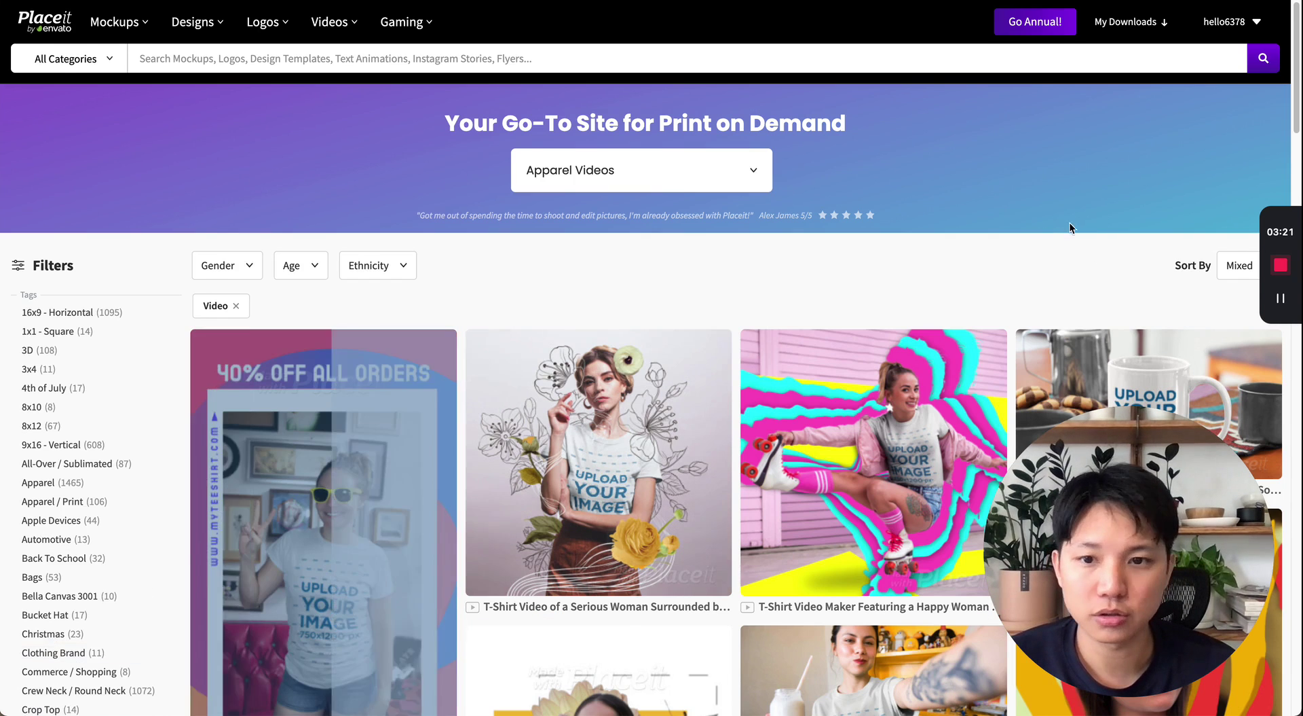
Step: Sort the Apparel Videos results by Best Selling and browse the T-shirt video templates
scroll(1099, 204, down, 2)
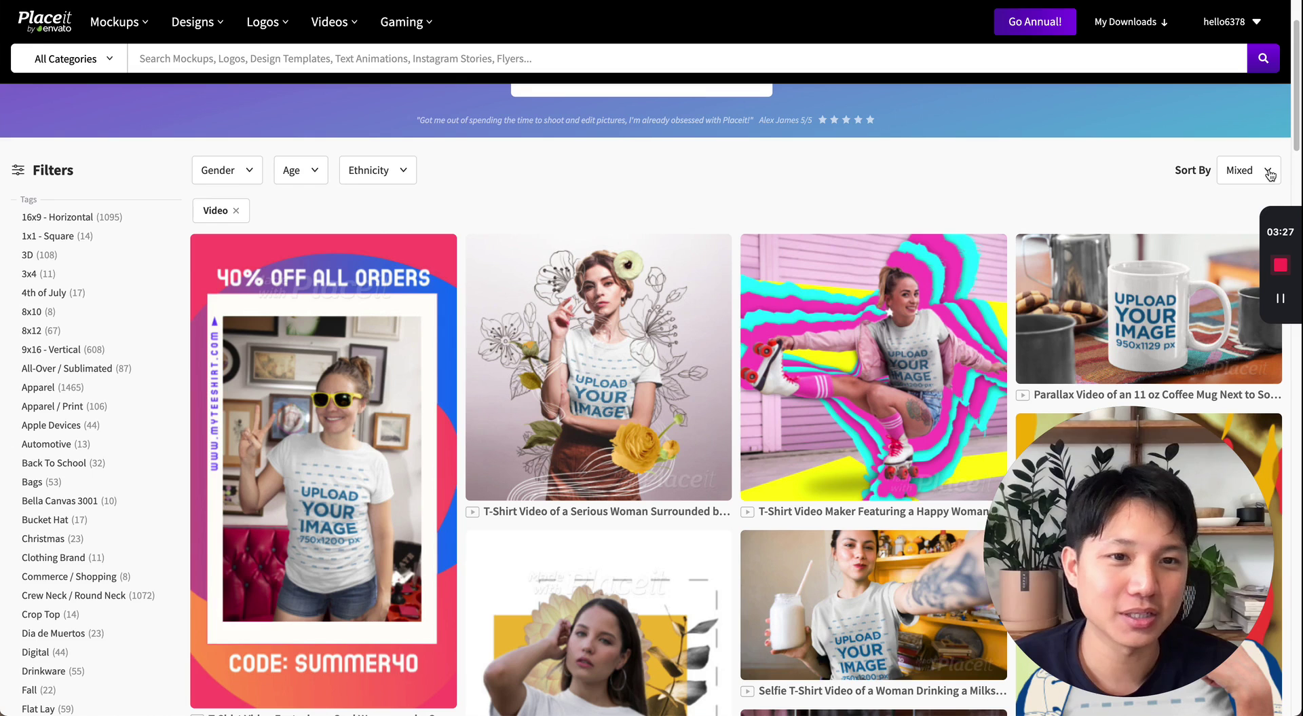
click(1269, 175)
click(1222, 227)
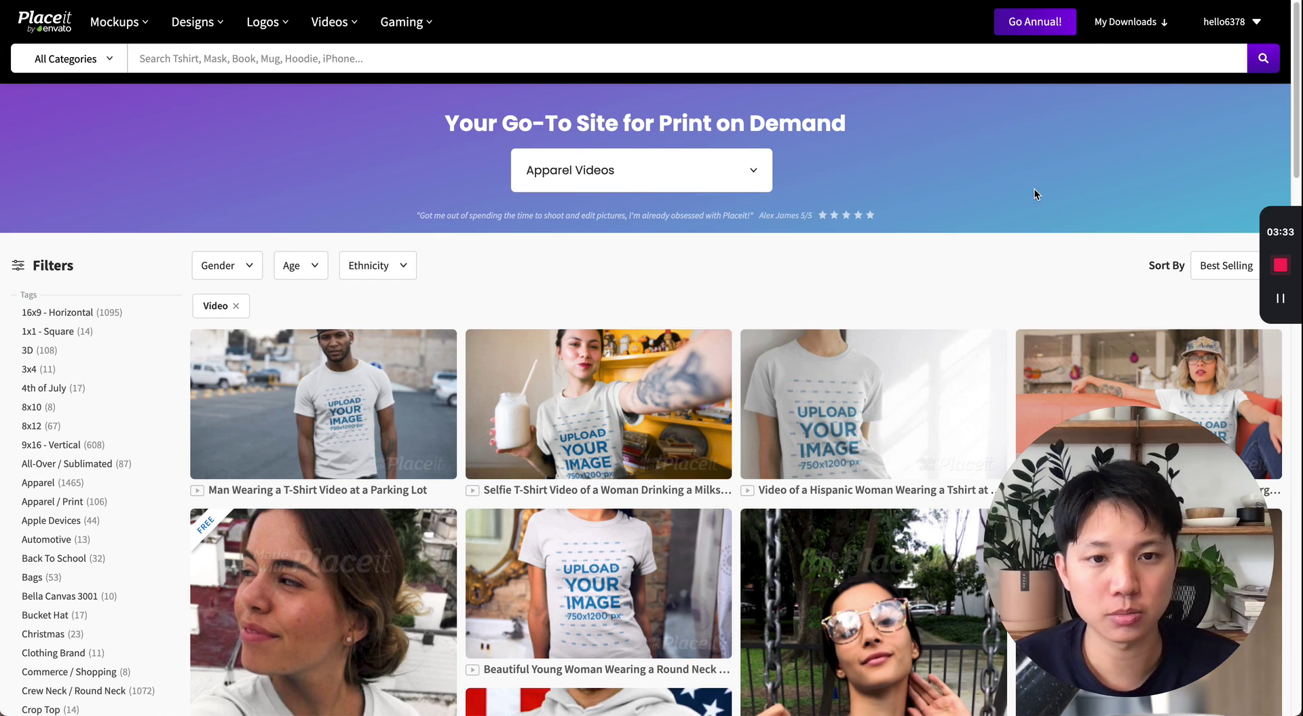
scroll(916, 100, down, 1)
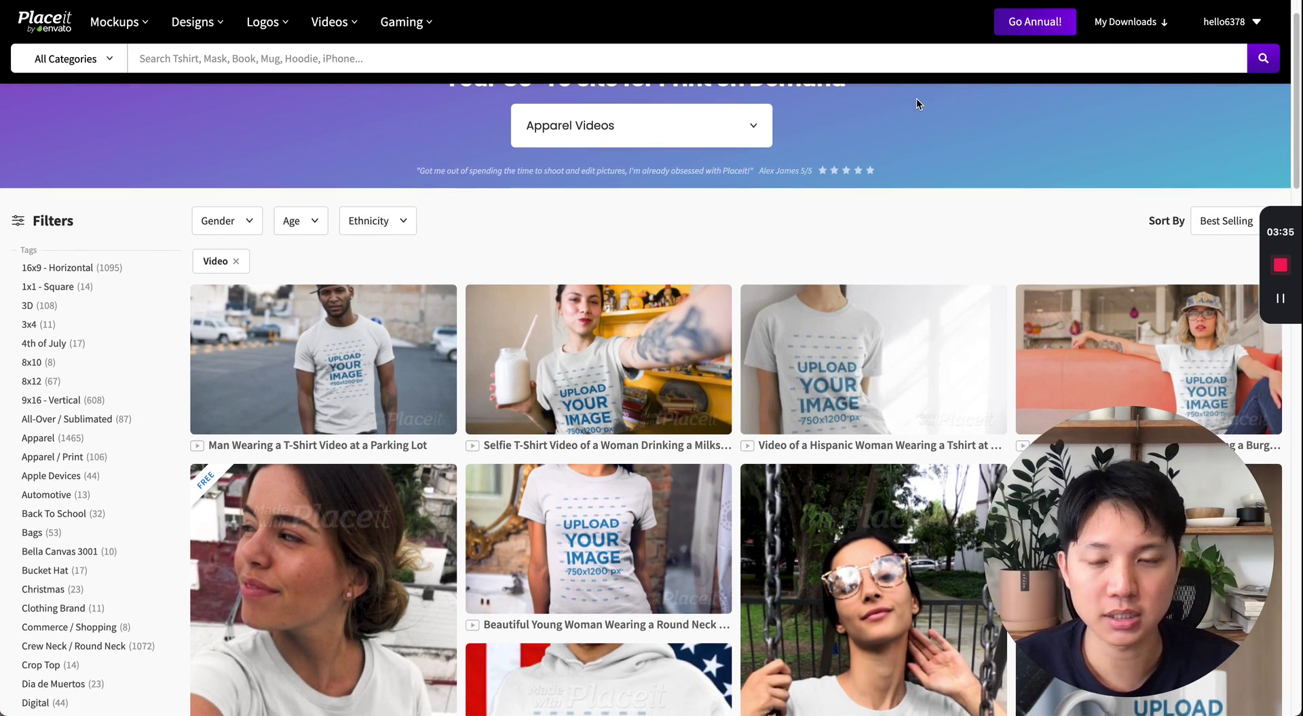
scroll(917, 99, down, 3)
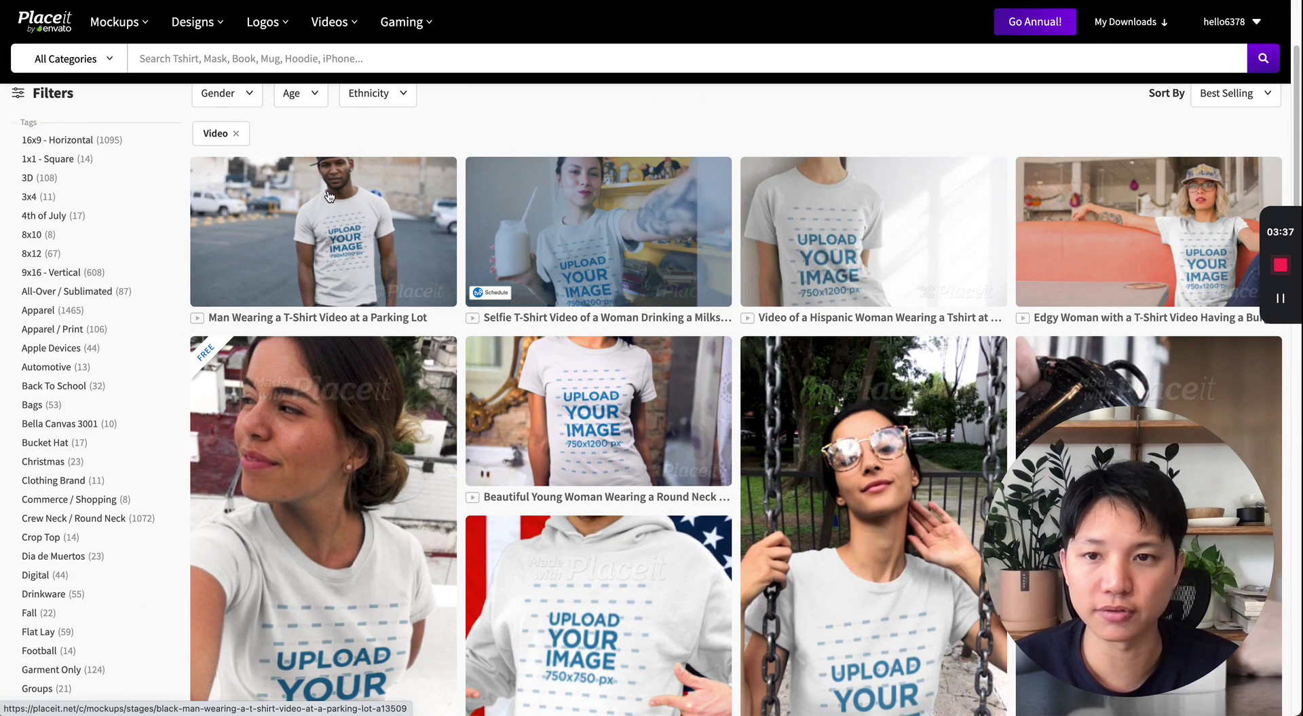
mouse_move(329, 221)
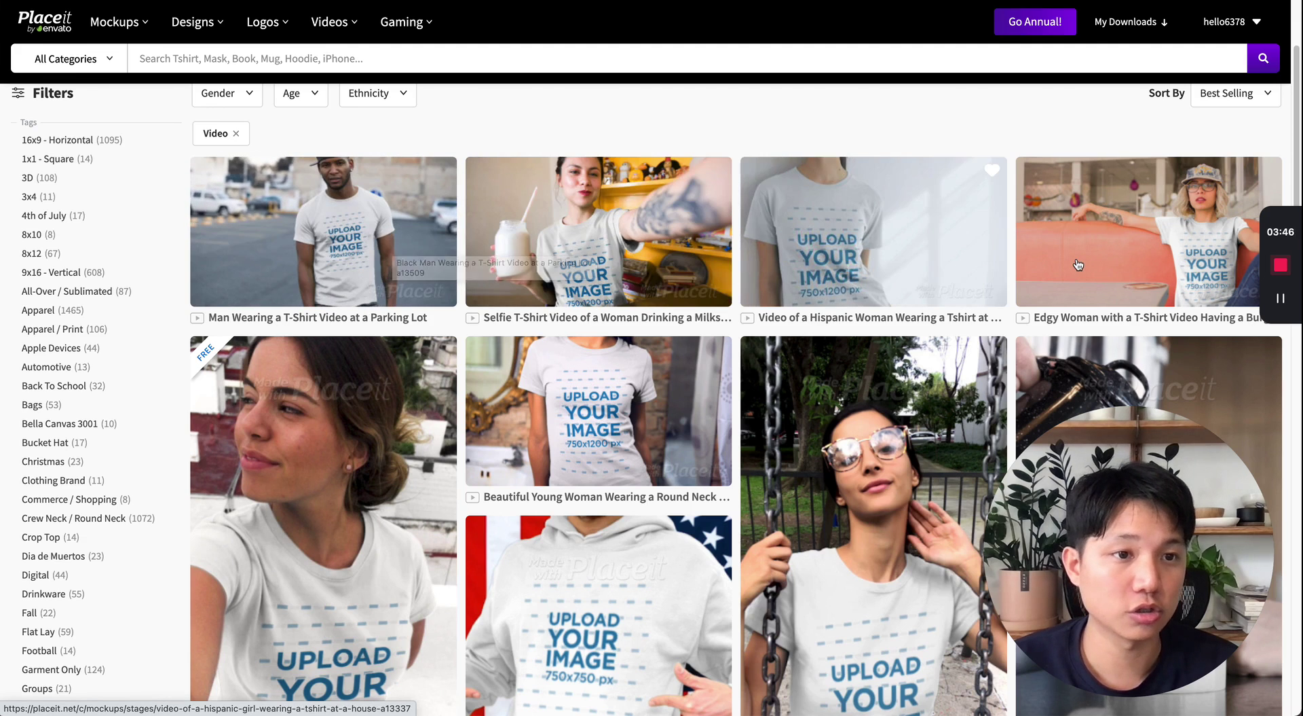
scroll(1083, 261, down, 1)
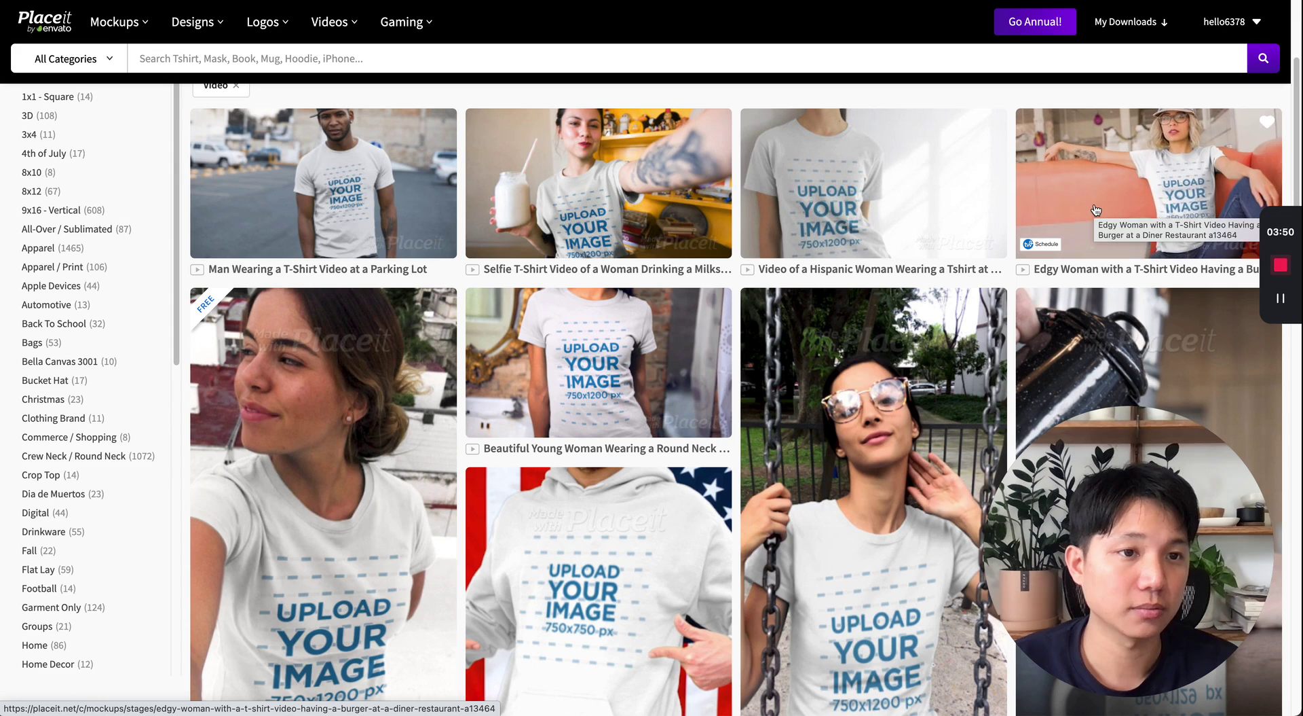
scroll(1096, 211, down, 5)
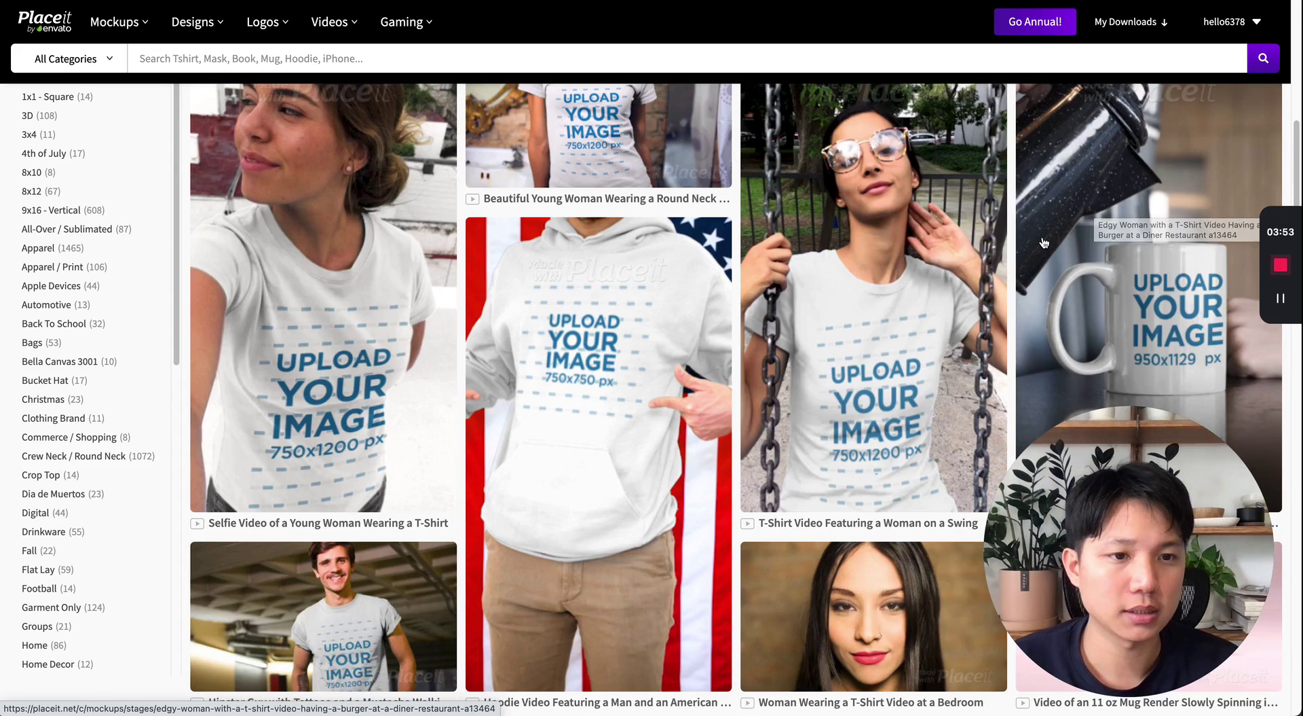
scroll(1140, 292, down, 2)
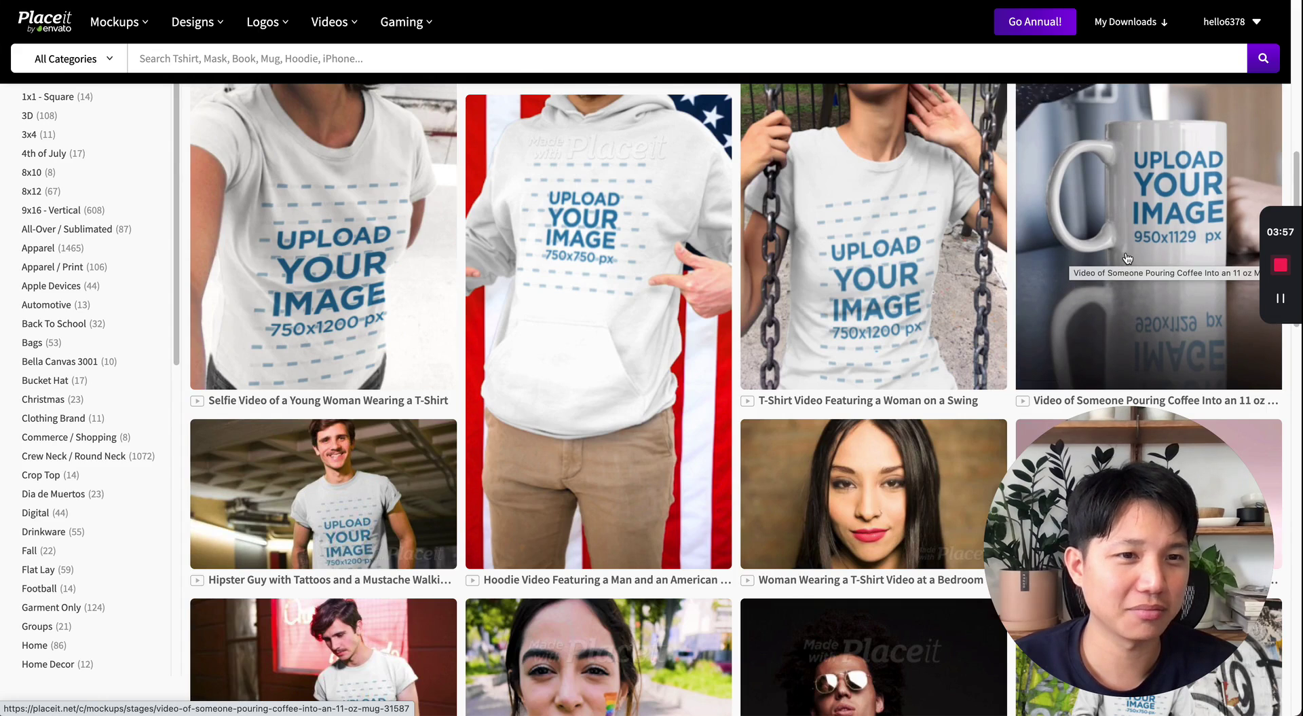
scroll(1127, 258, up, 1)
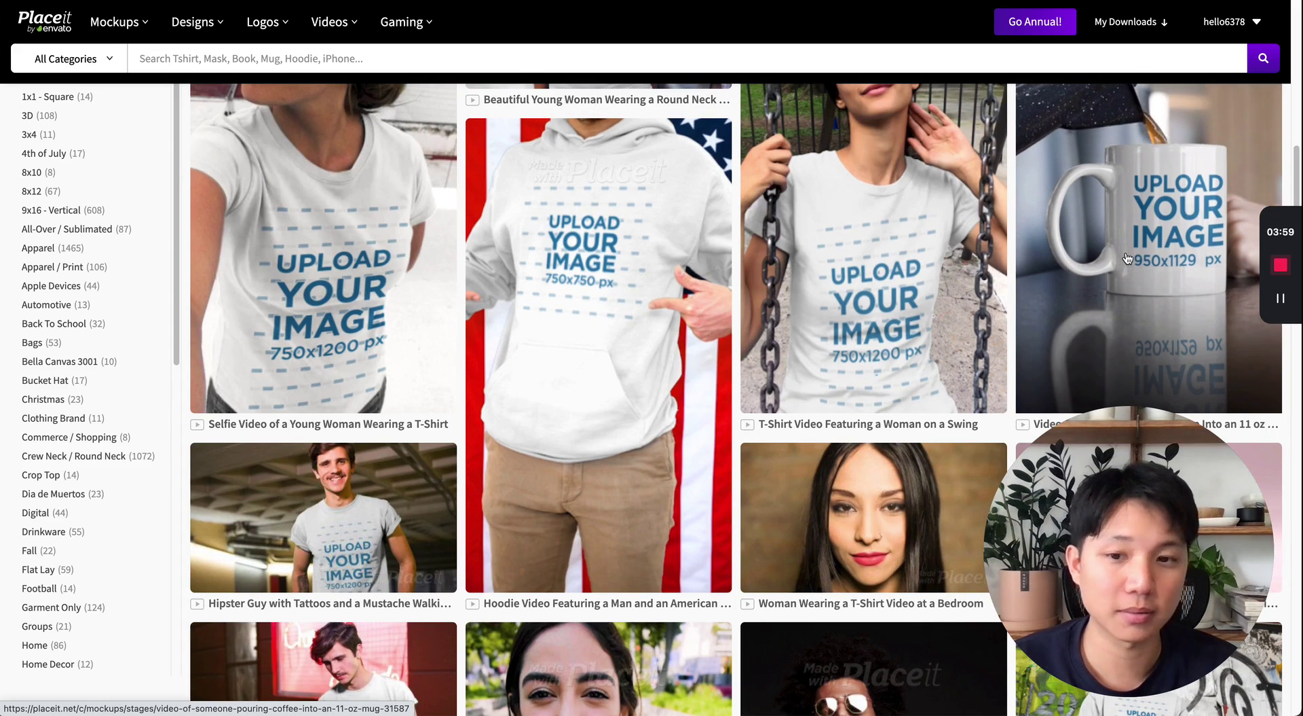
scroll(1100, 271, down, 2)
scroll(1078, 289, down, 5)
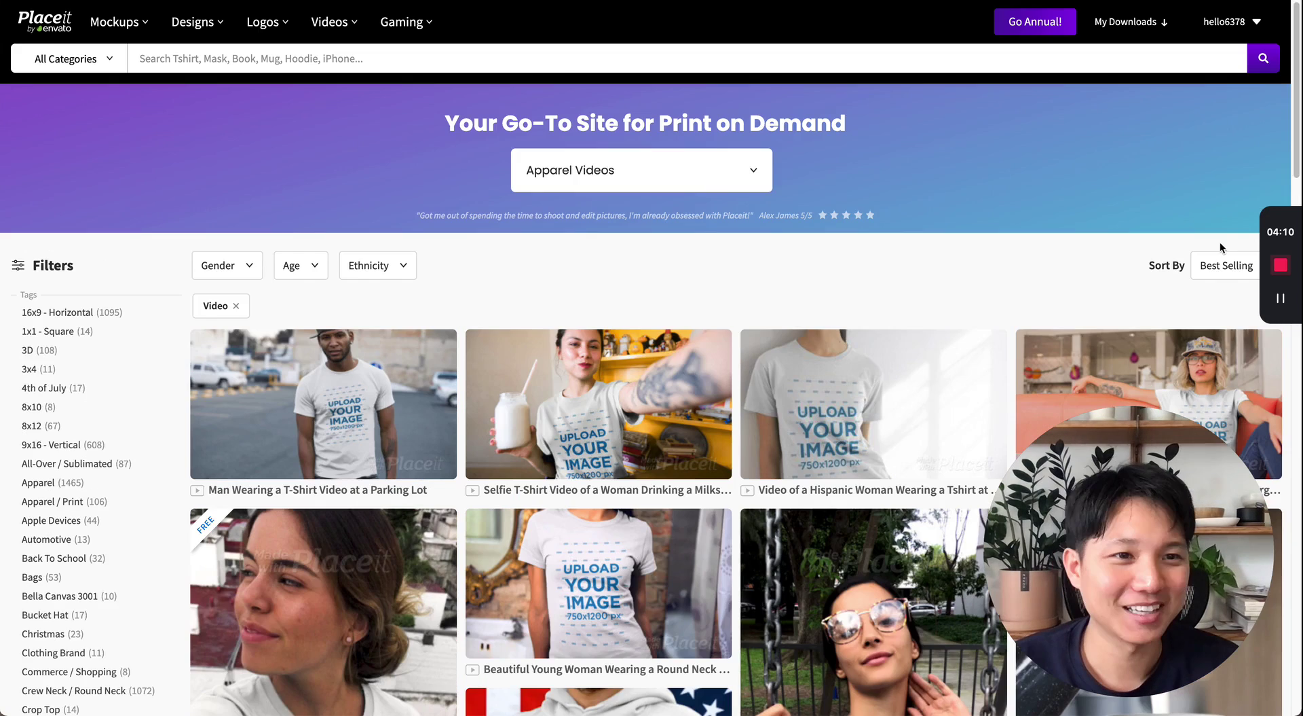
Step: Switch the sort order back to Mixed and scroll further through the video templates
click(1231, 268)
click(1225, 312)
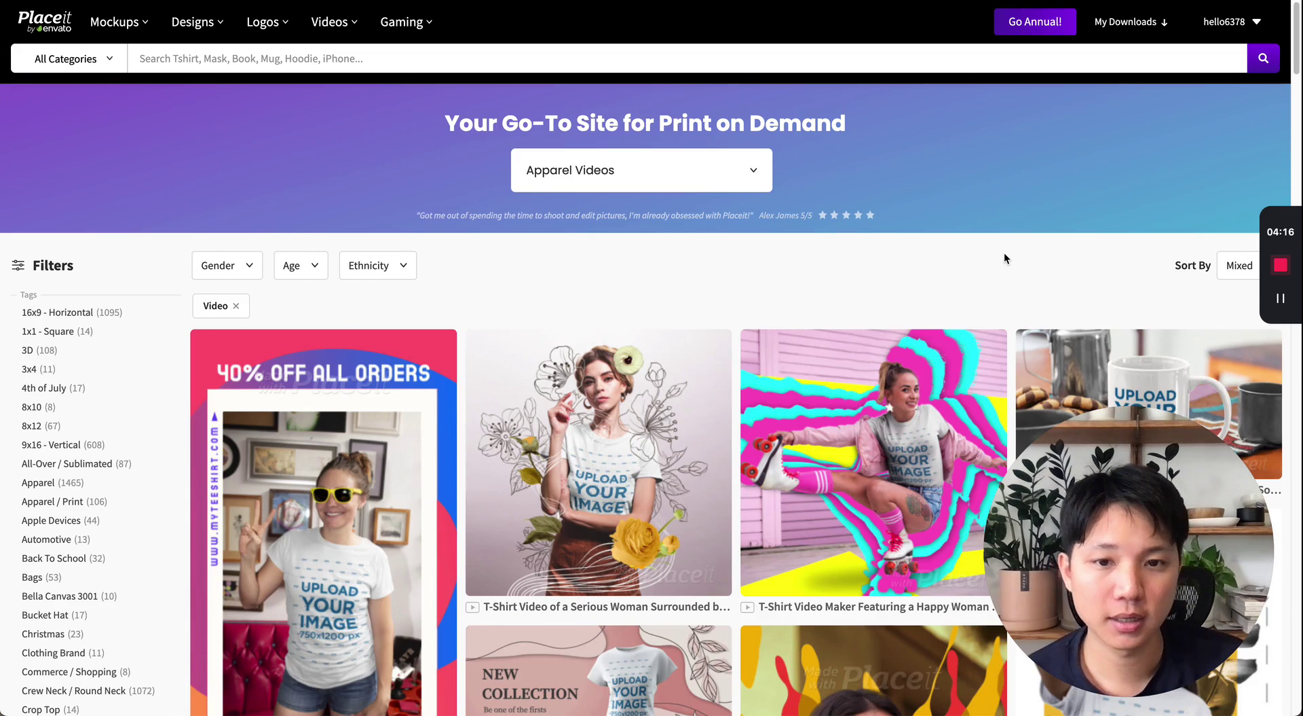
scroll(884, 223, down, 1)
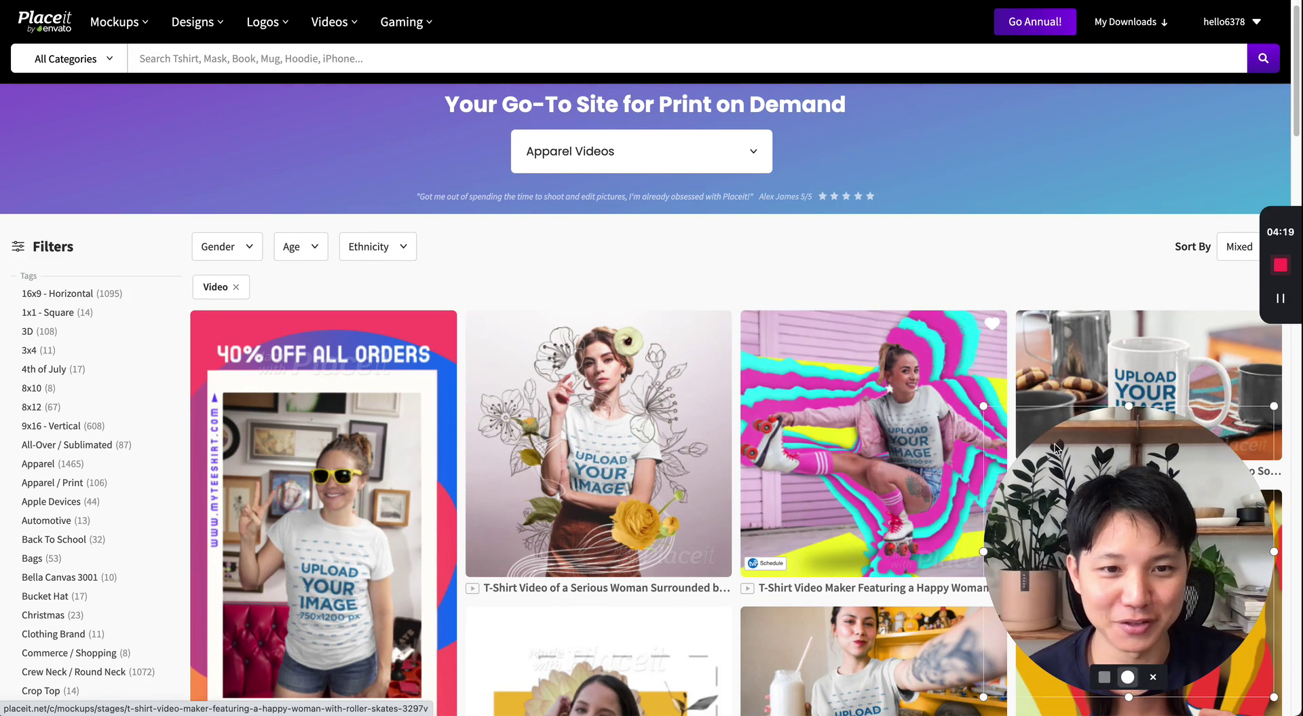
scroll(877, 407, down, 2)
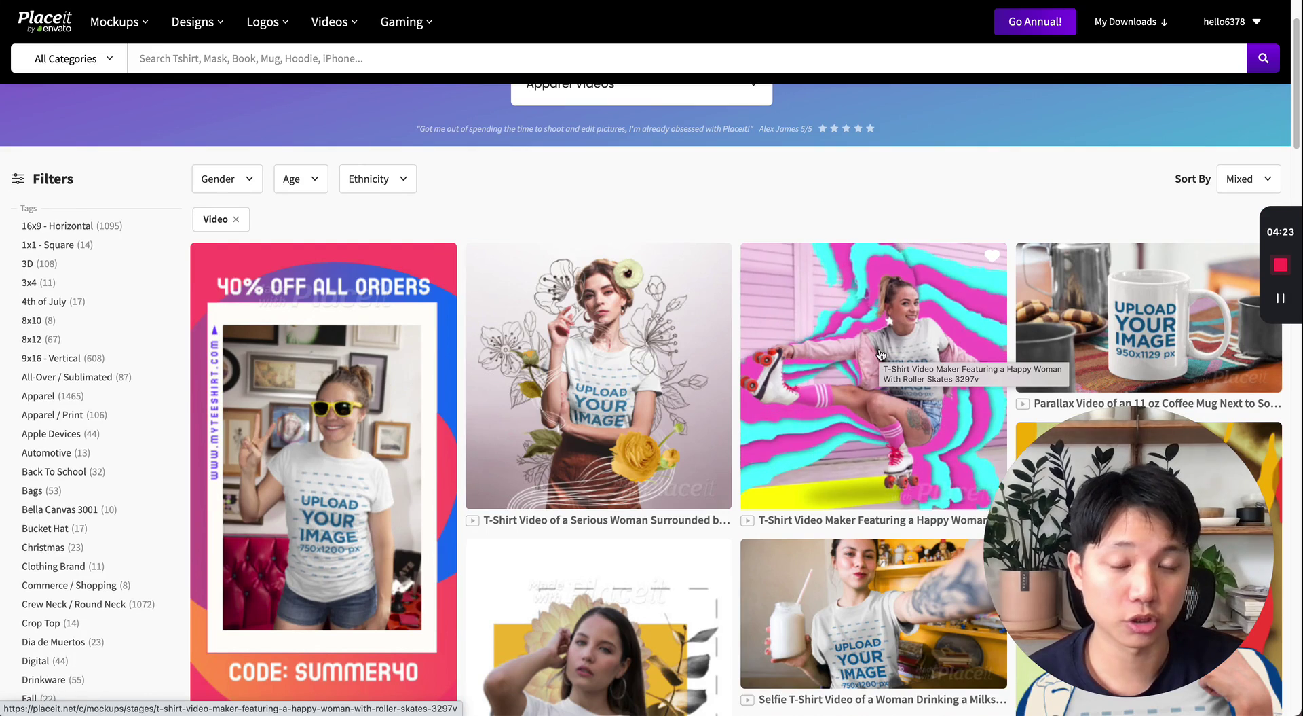
scroll(522, 464, down, 4)
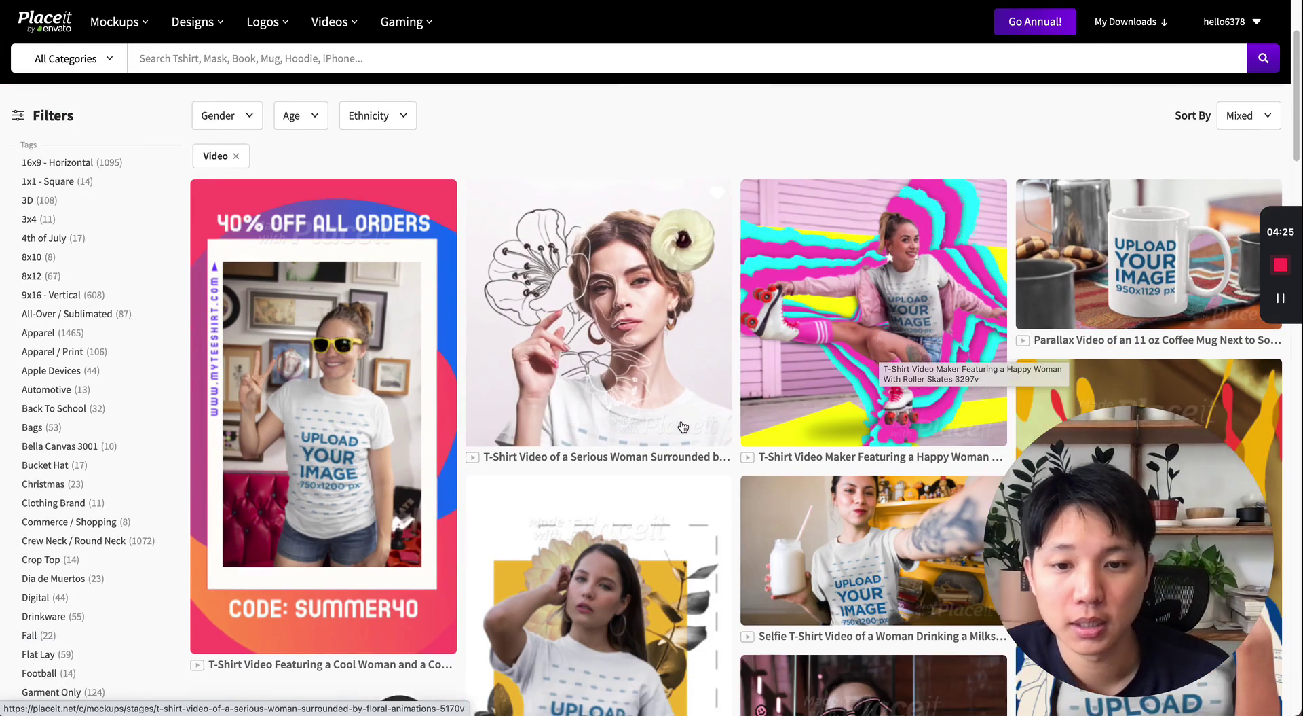
scroll(522, 465, down, 3)
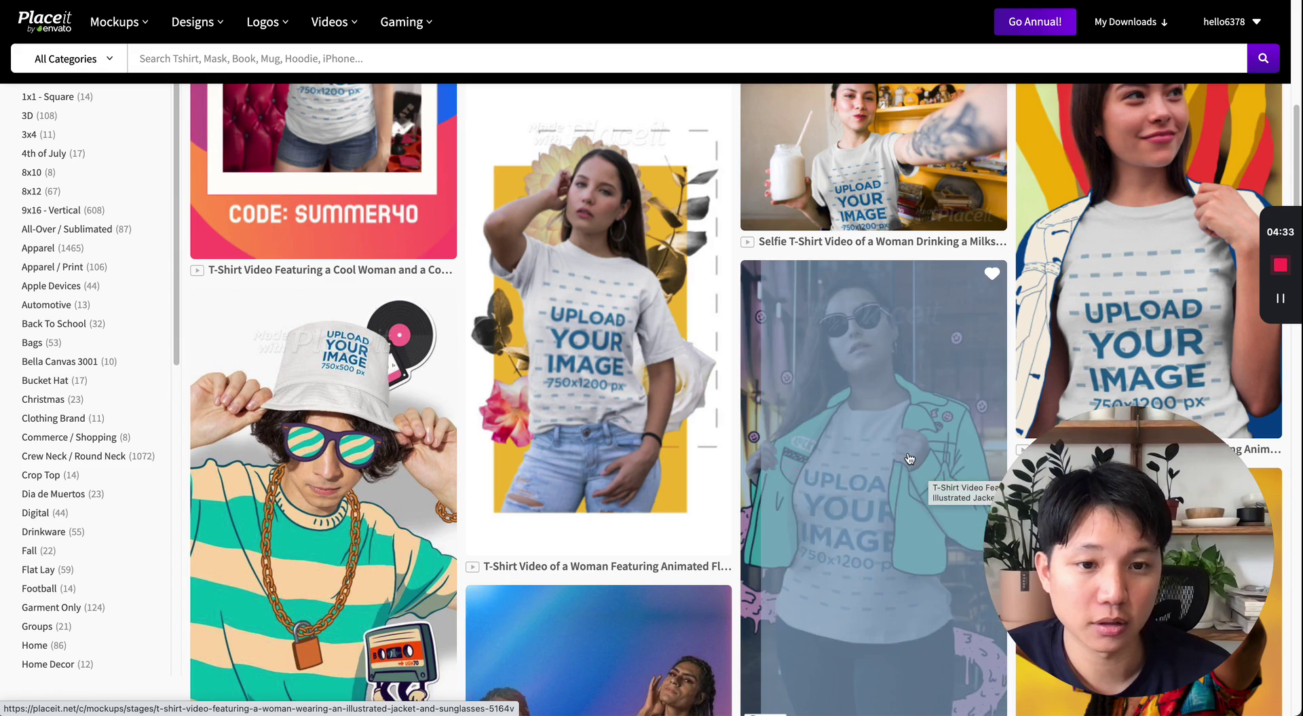
Step: Sort the apparel video results by Best Selling, putting the parking-lot T-shirt video first
scroll(910, 458, down, 1)
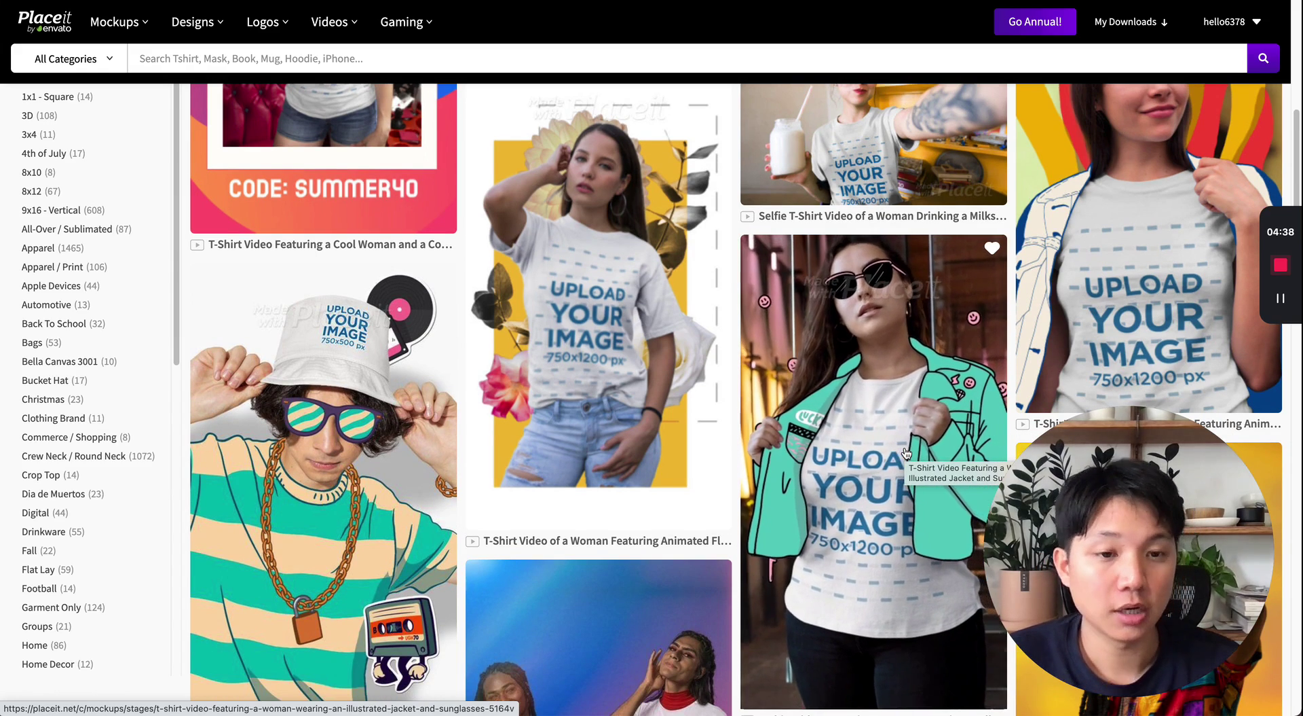
scroll(906, 453, up, 5)
scroll(874, 362, up, 4)
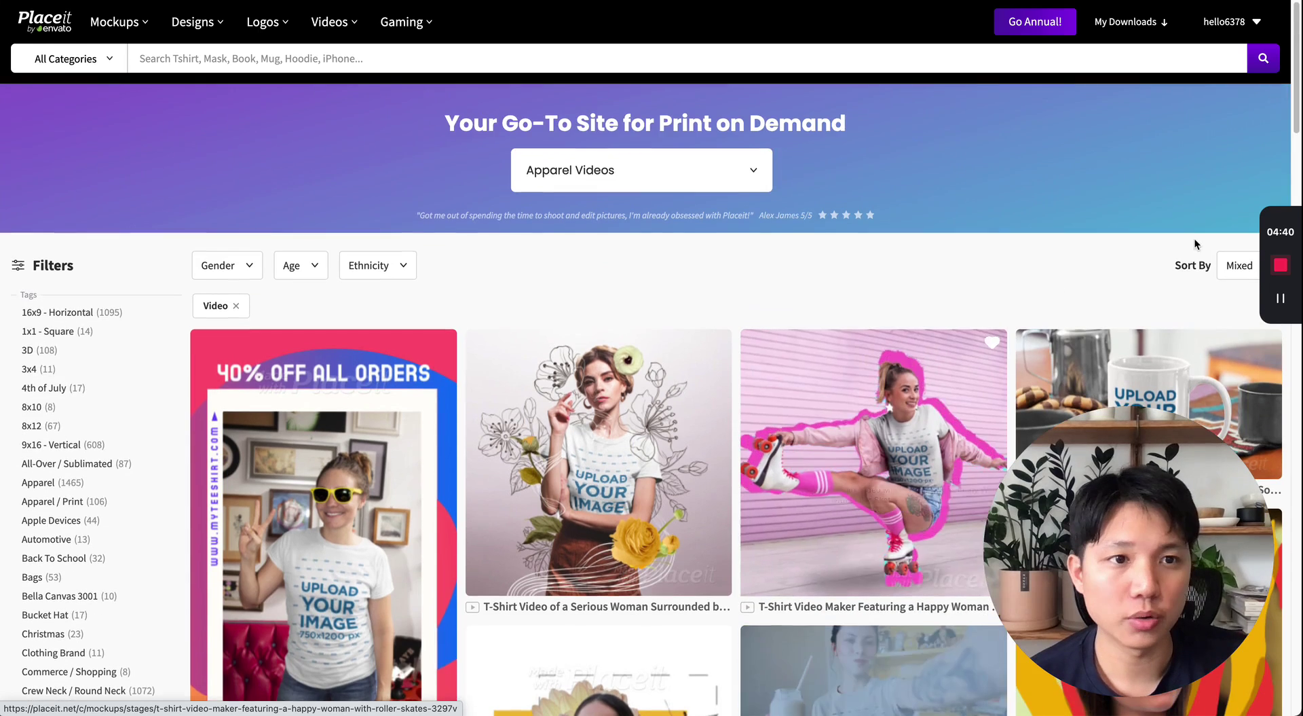
click(1229, 272)
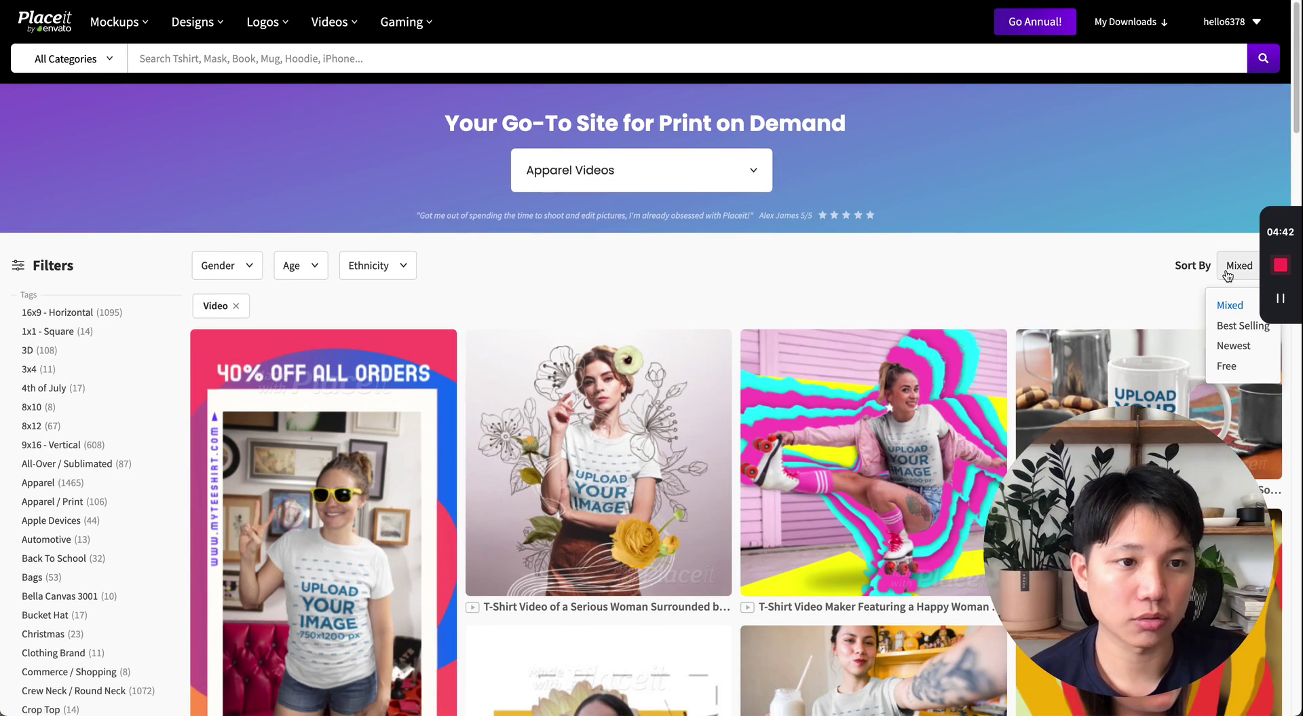
click(1233, 328)
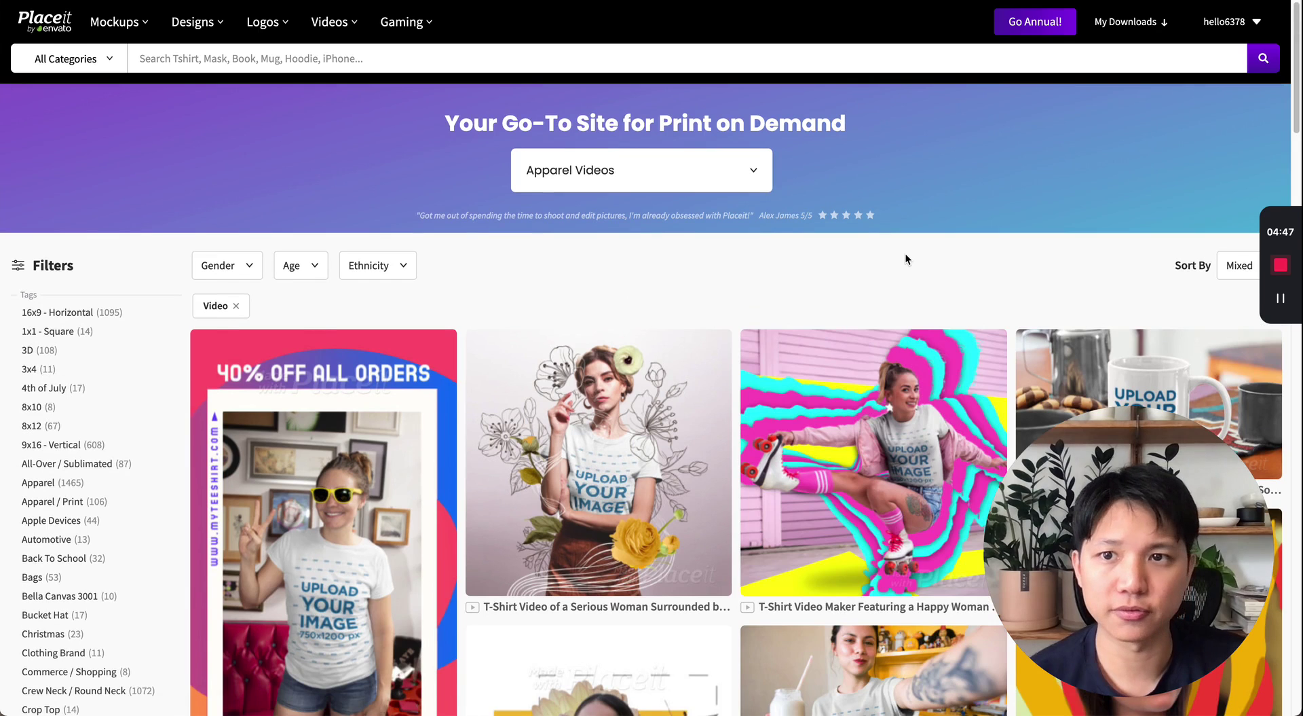
scroll(331, 473, down, 4)
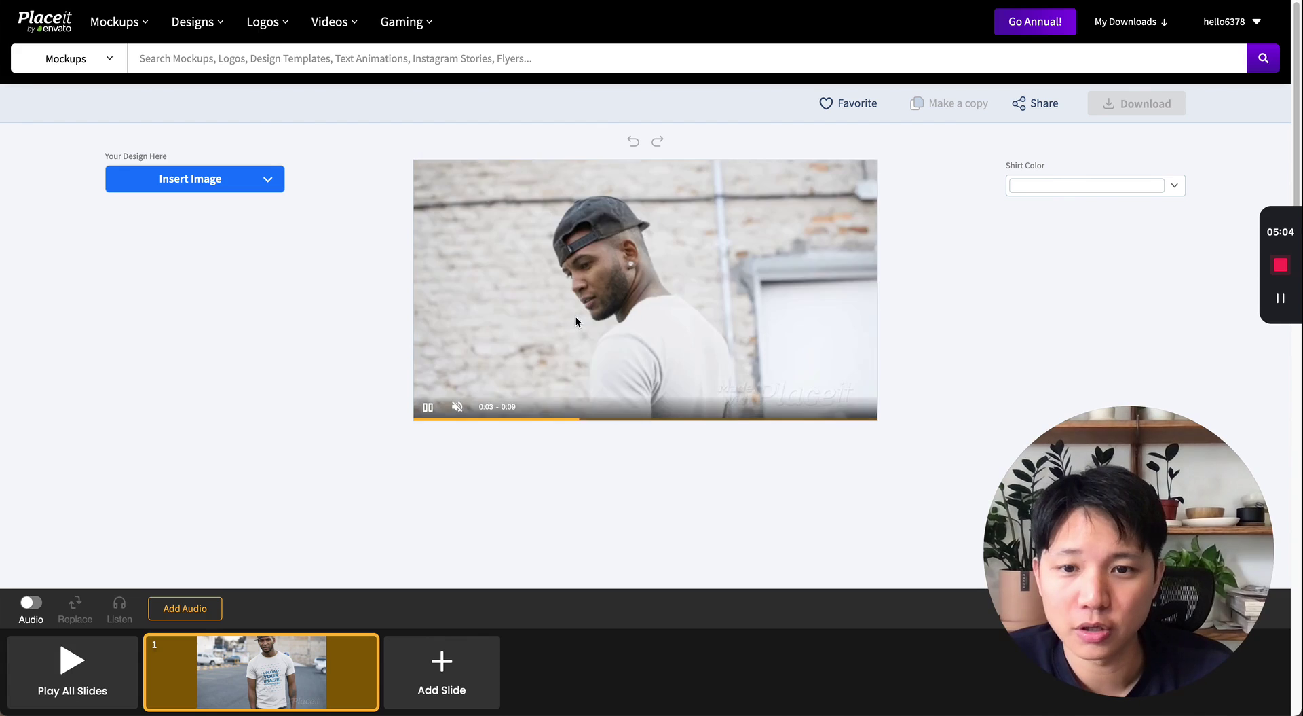
Step: Choose Insert Image and import a design from previous downloads
click(269, 182)
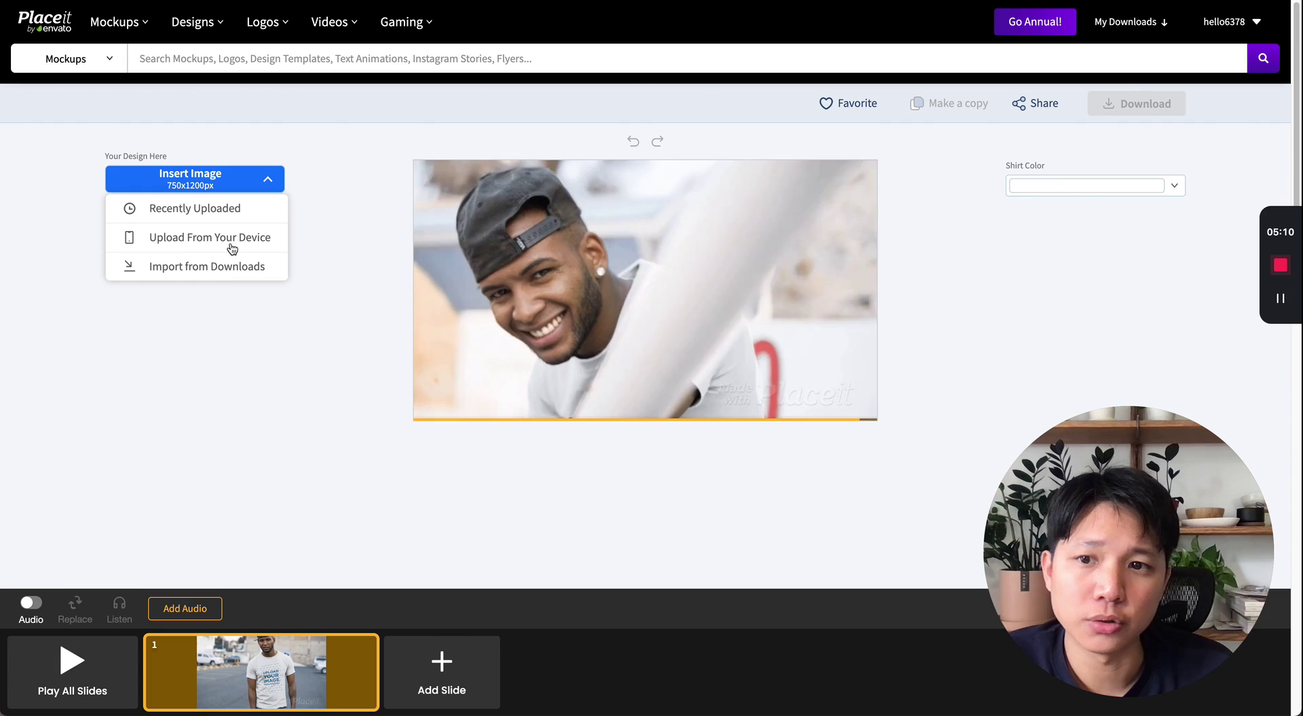
click(220, 270)
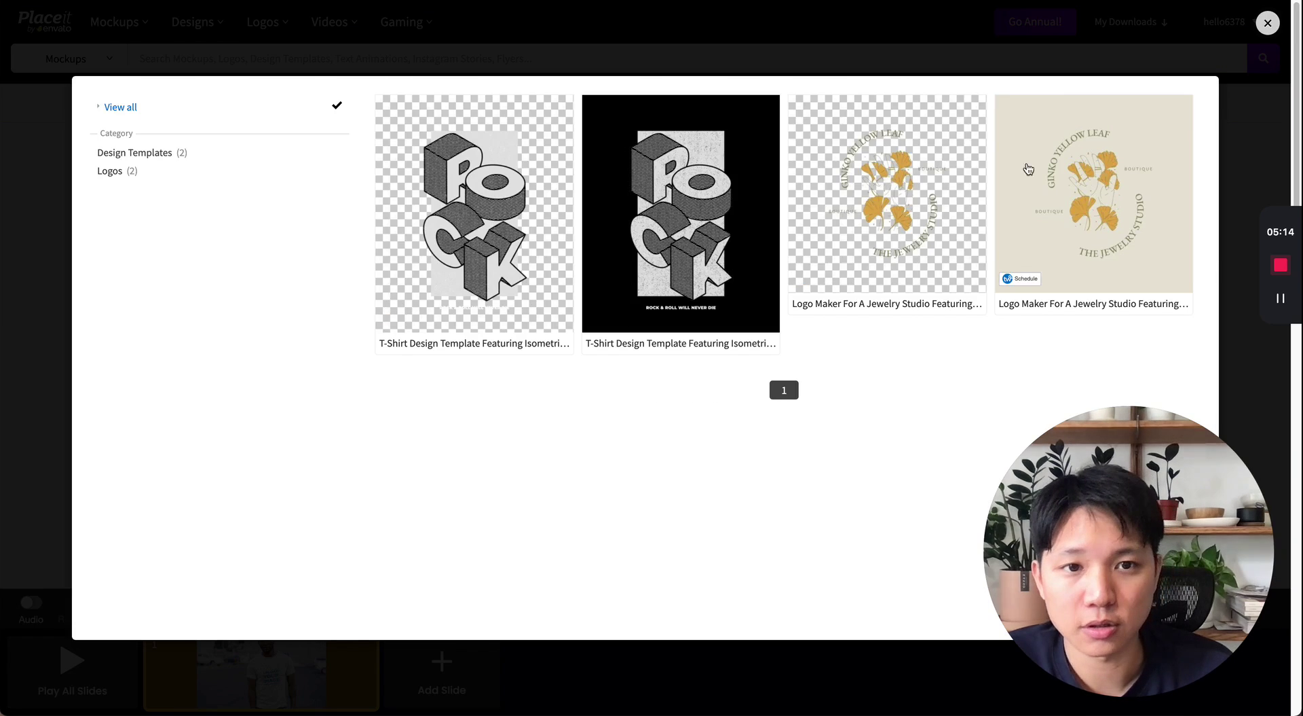
Step: Place the transparent isometric ROCK design on the shirt and confirm its crop
click(494, 228)
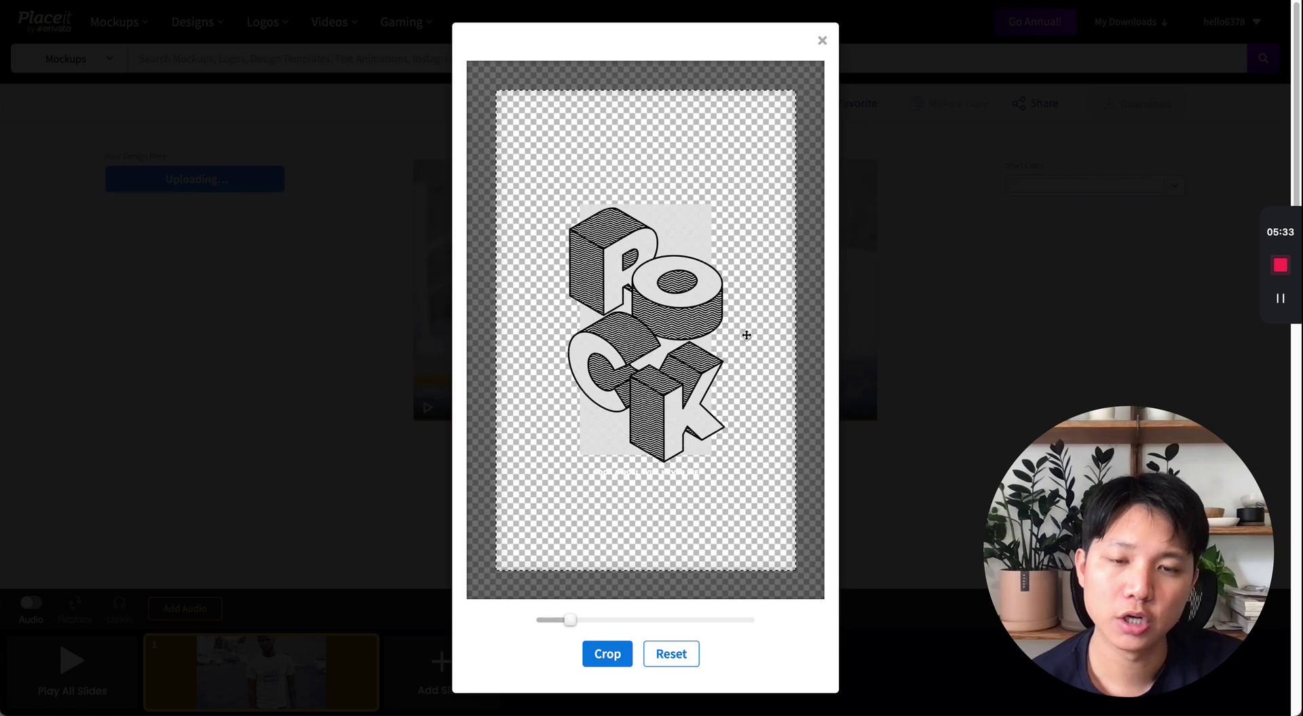
click(615, 656)
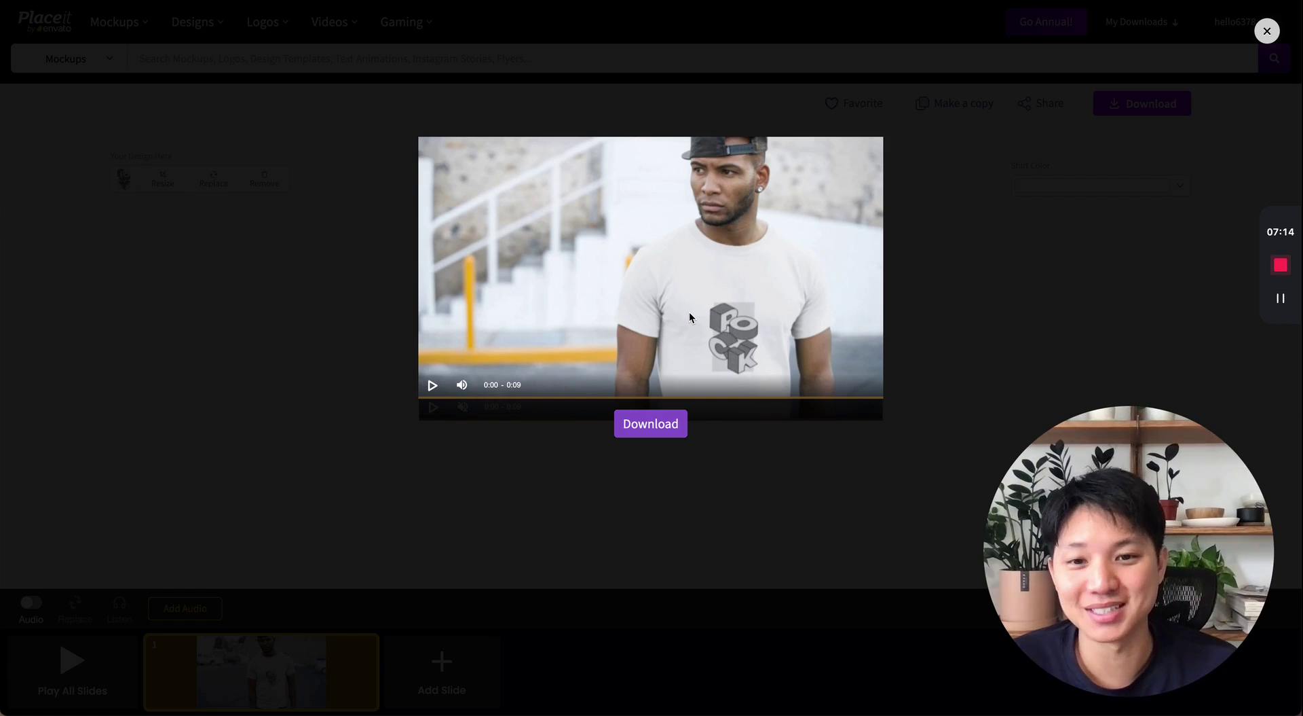
Step: Close the download preview overlay to return to the video mockup editor
click(1273, 37)
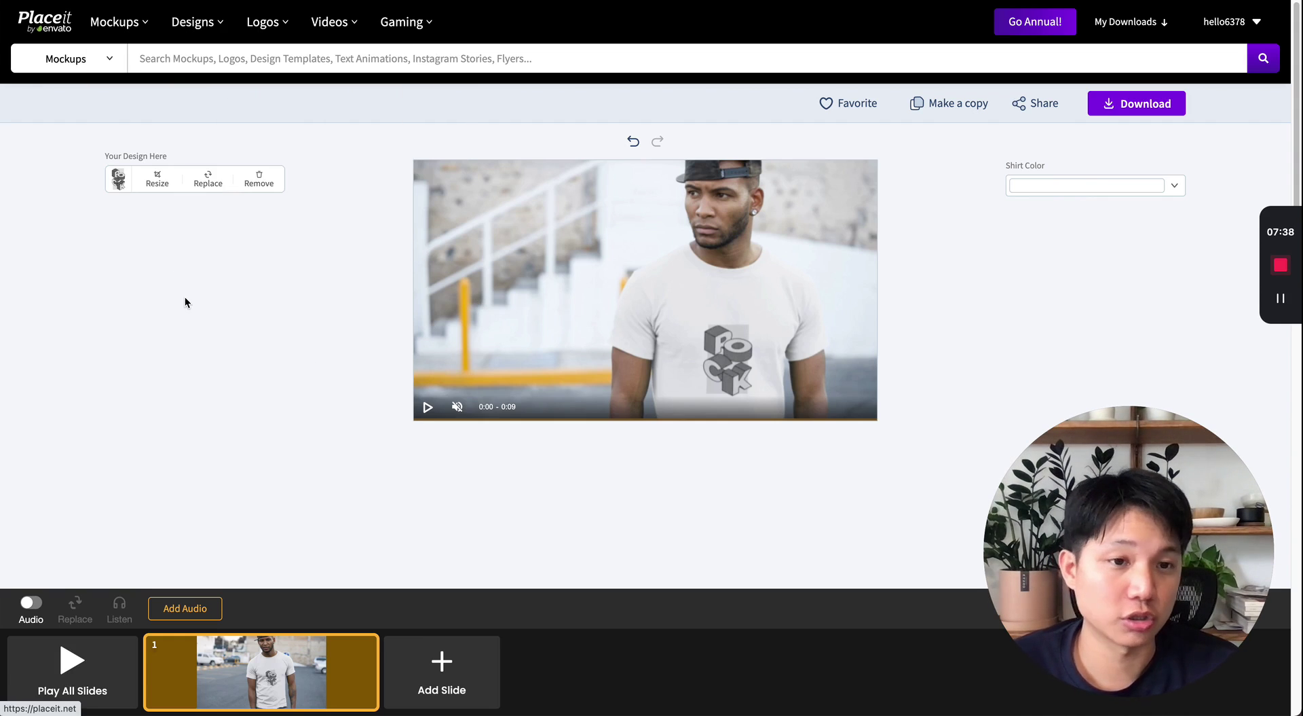
Step: Open the All POD catalogue and scroll down to its 992-page pagination
mouse_move(136, 27)
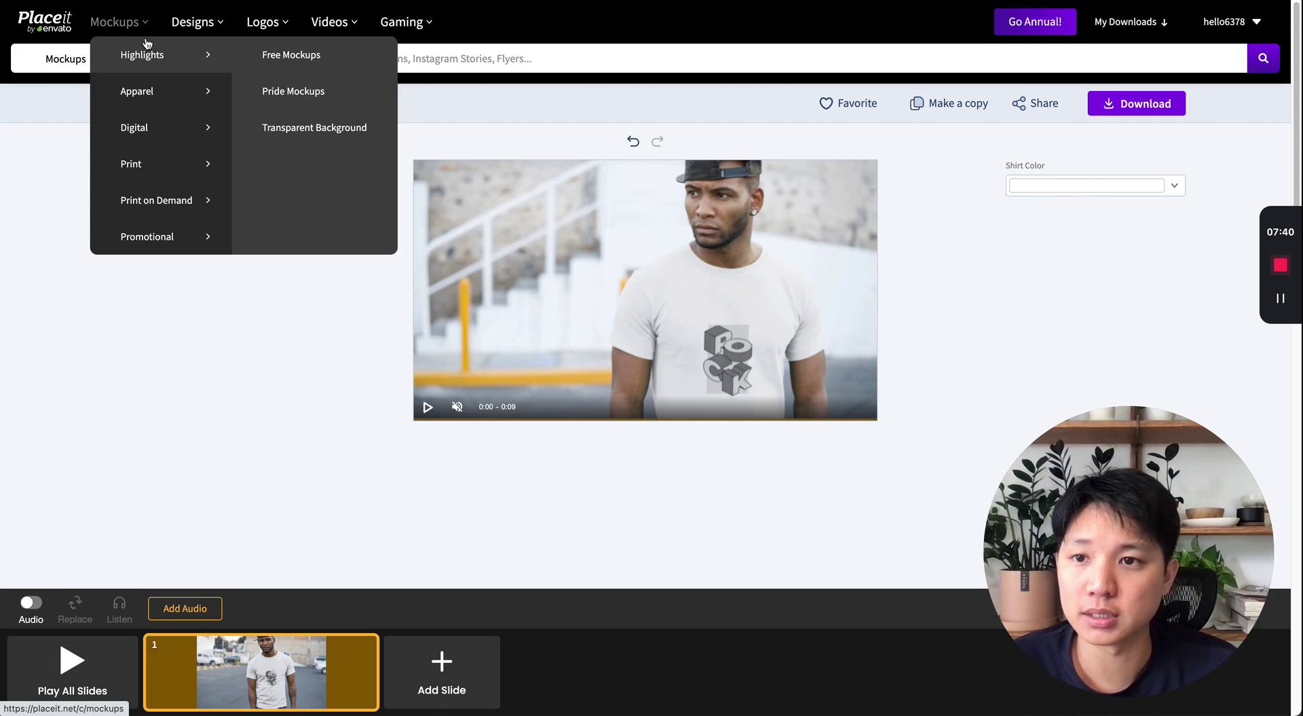
mouse_move(163, 202)
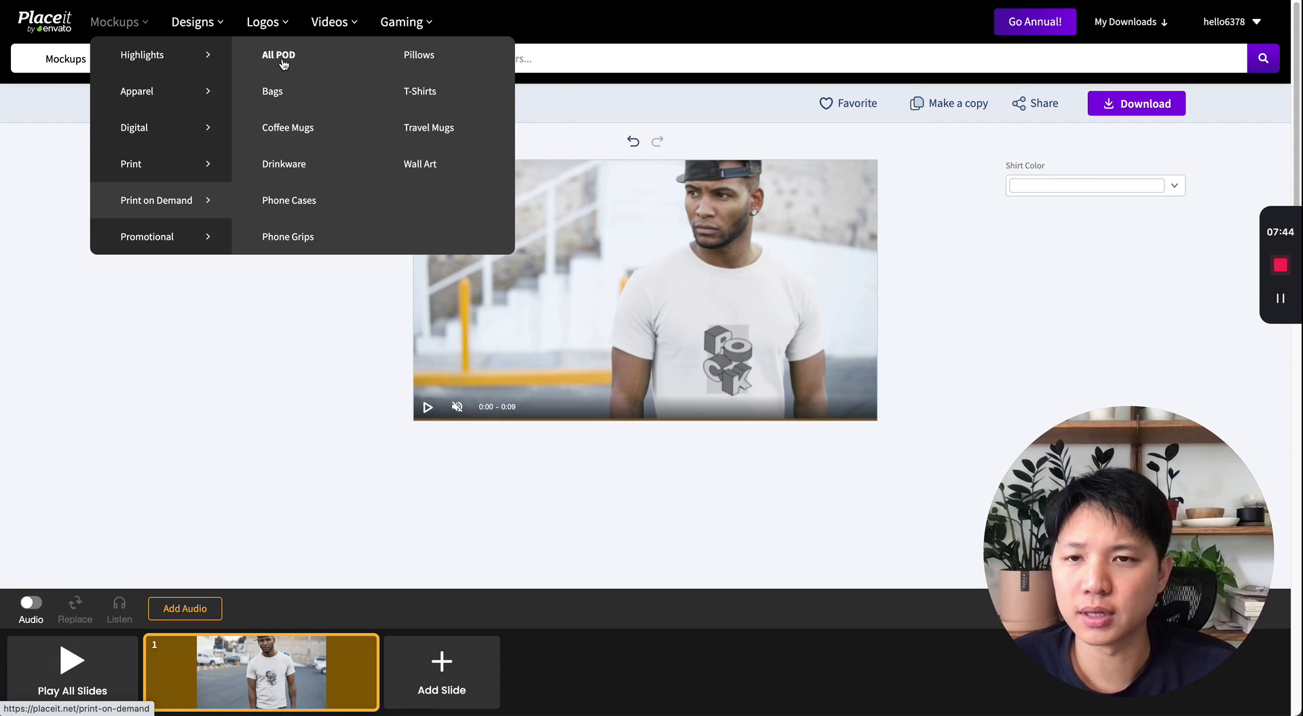
click(442, 55)
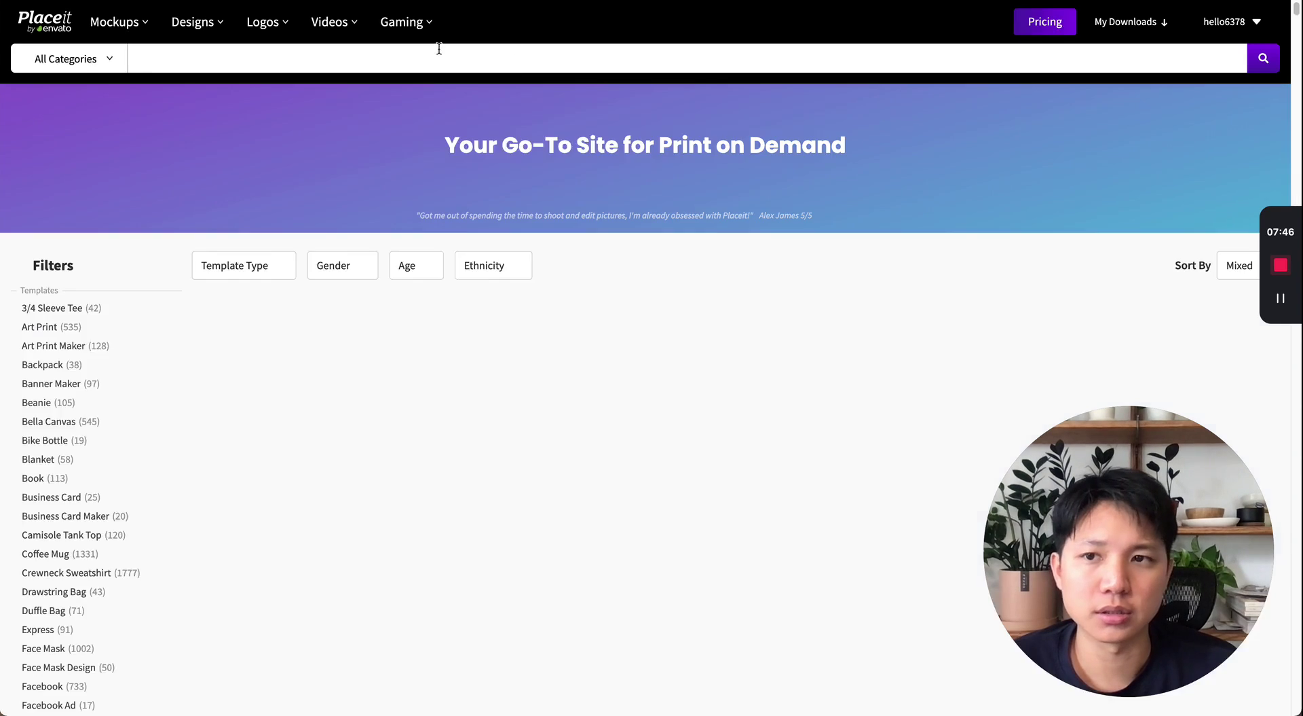
scroll(759, 365, down, 2)
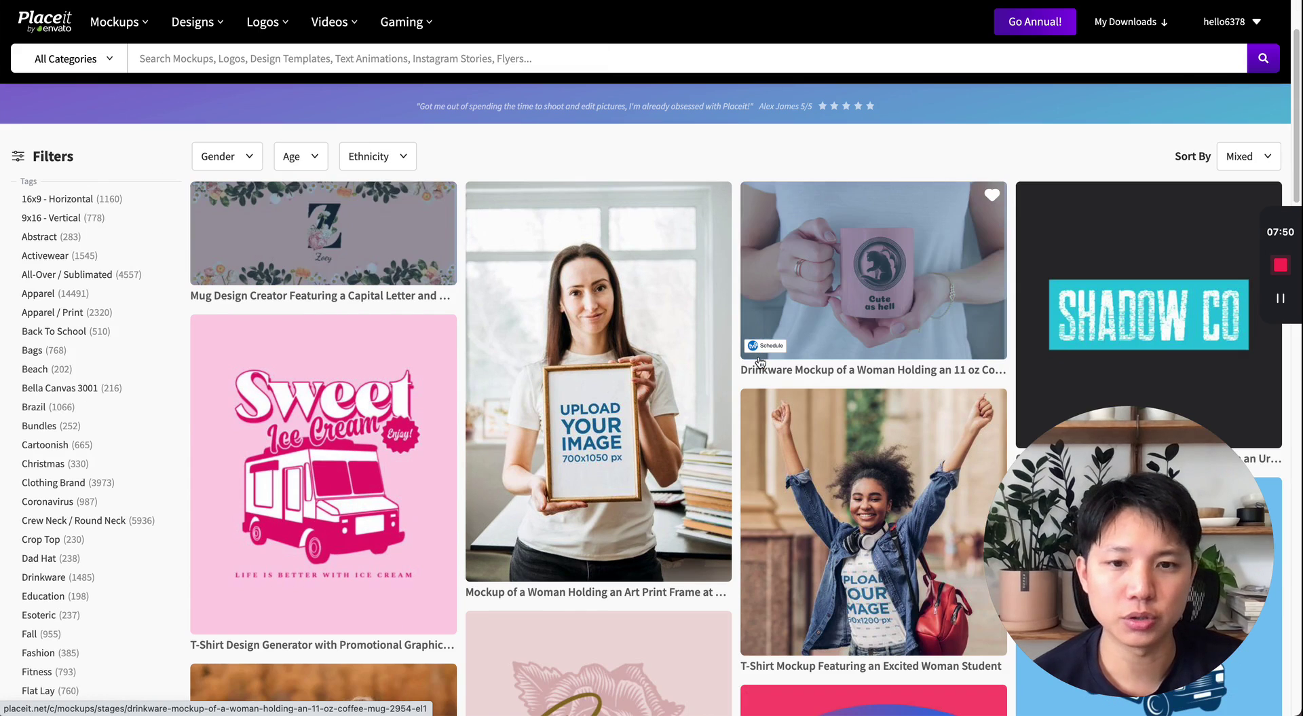
scroll(792, 321, down, 1)
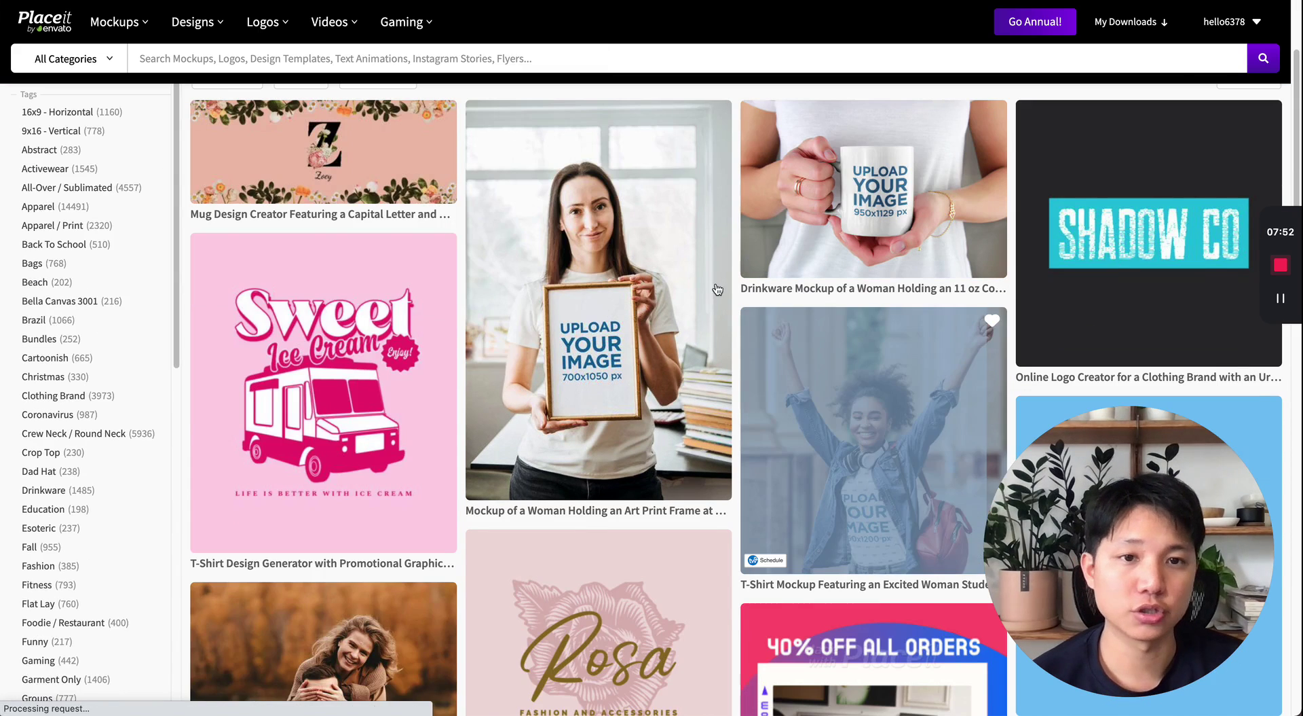
scroll(747, 408, down, 6)
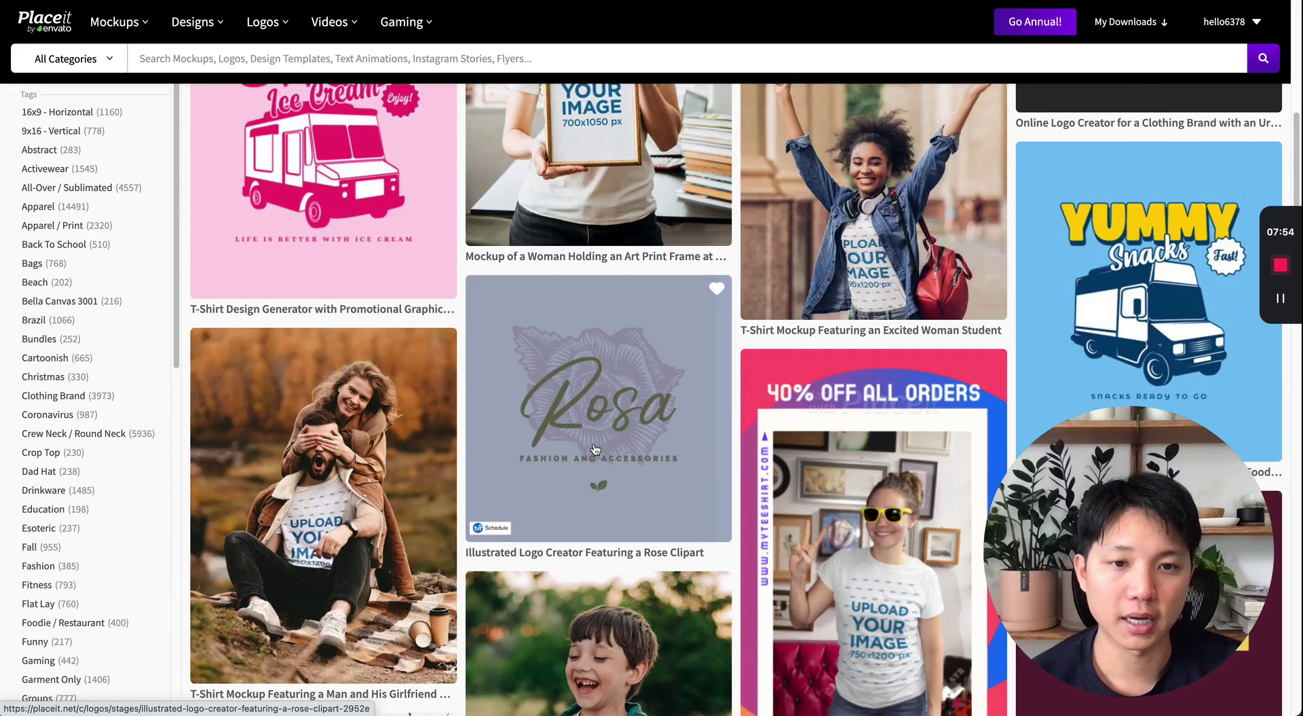
scroll(611, 401, down, 1)
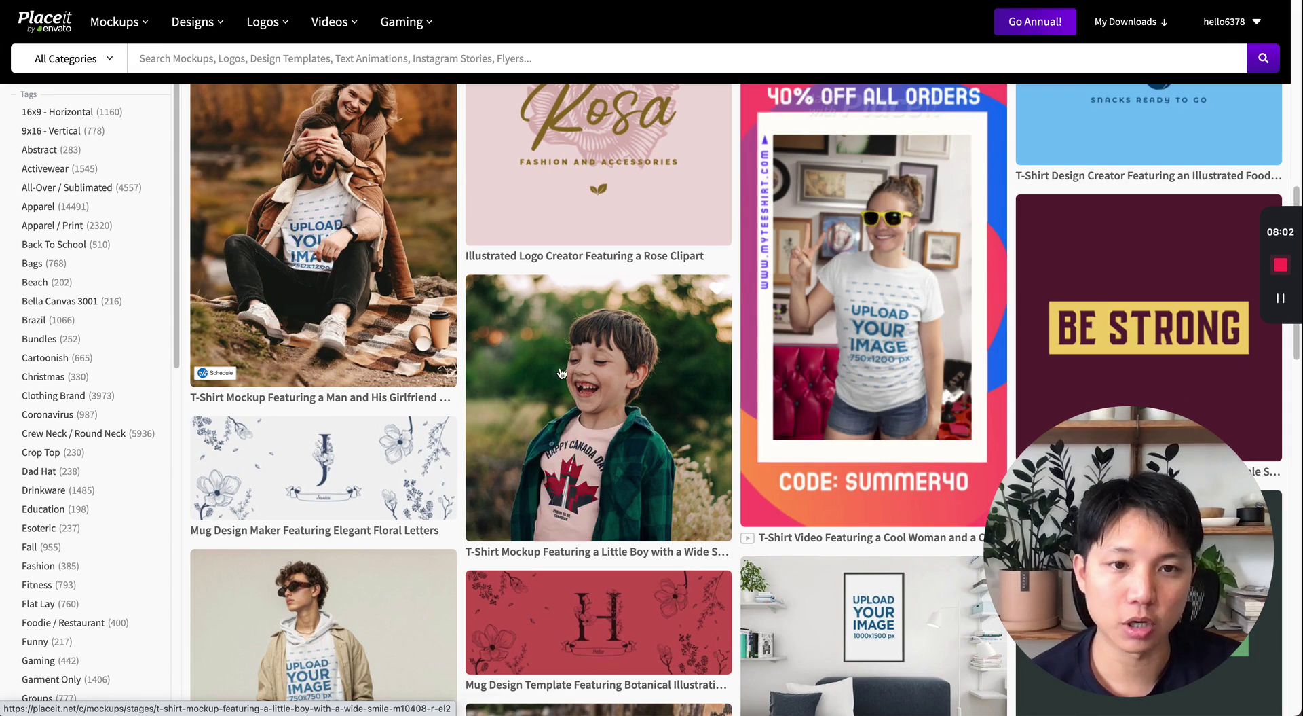
scroll(489, 367, down, 5)
scroll(494, 374, down, 3)
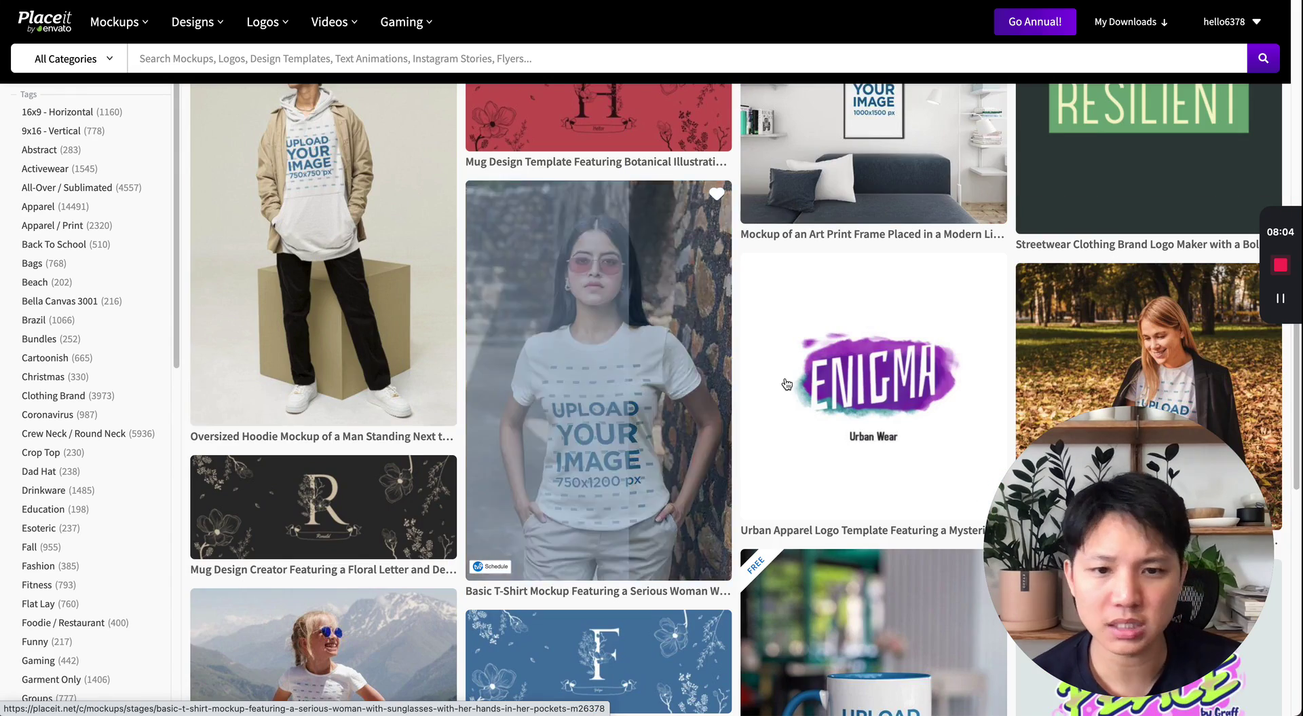
scroll(687, 467, down, 2)
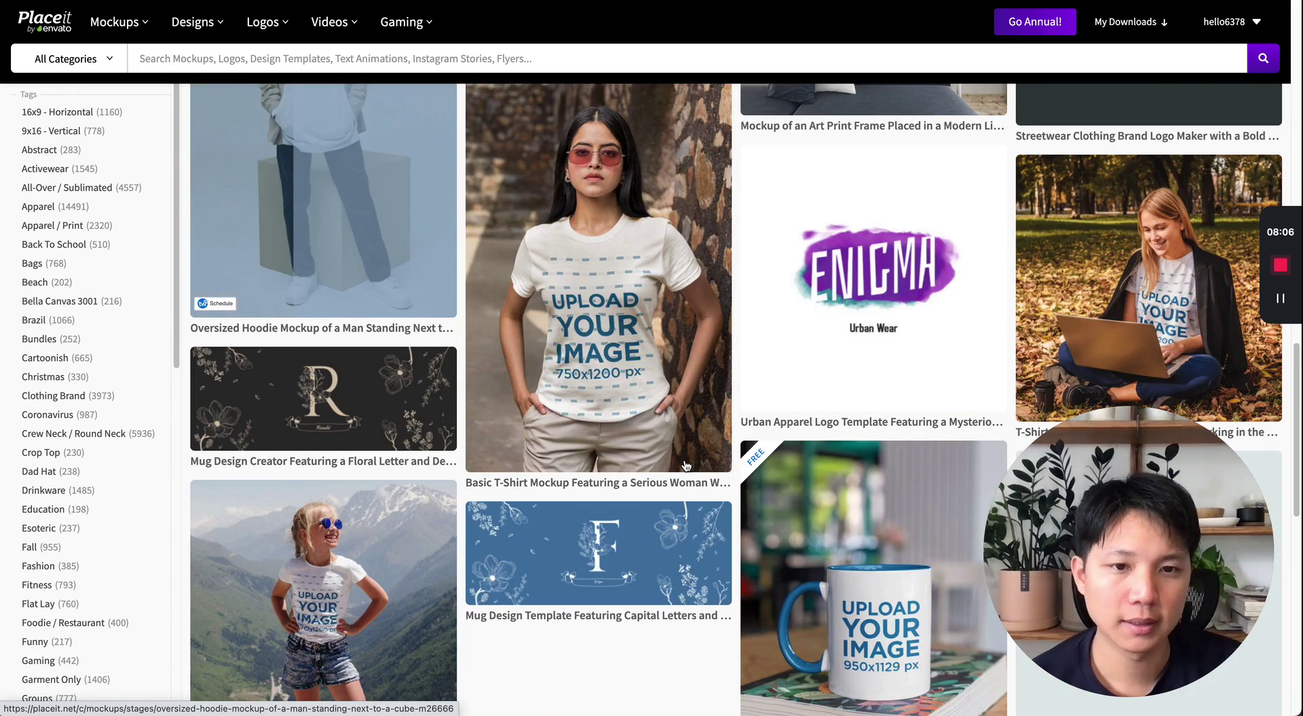
scroll(687, 468, down, 3)
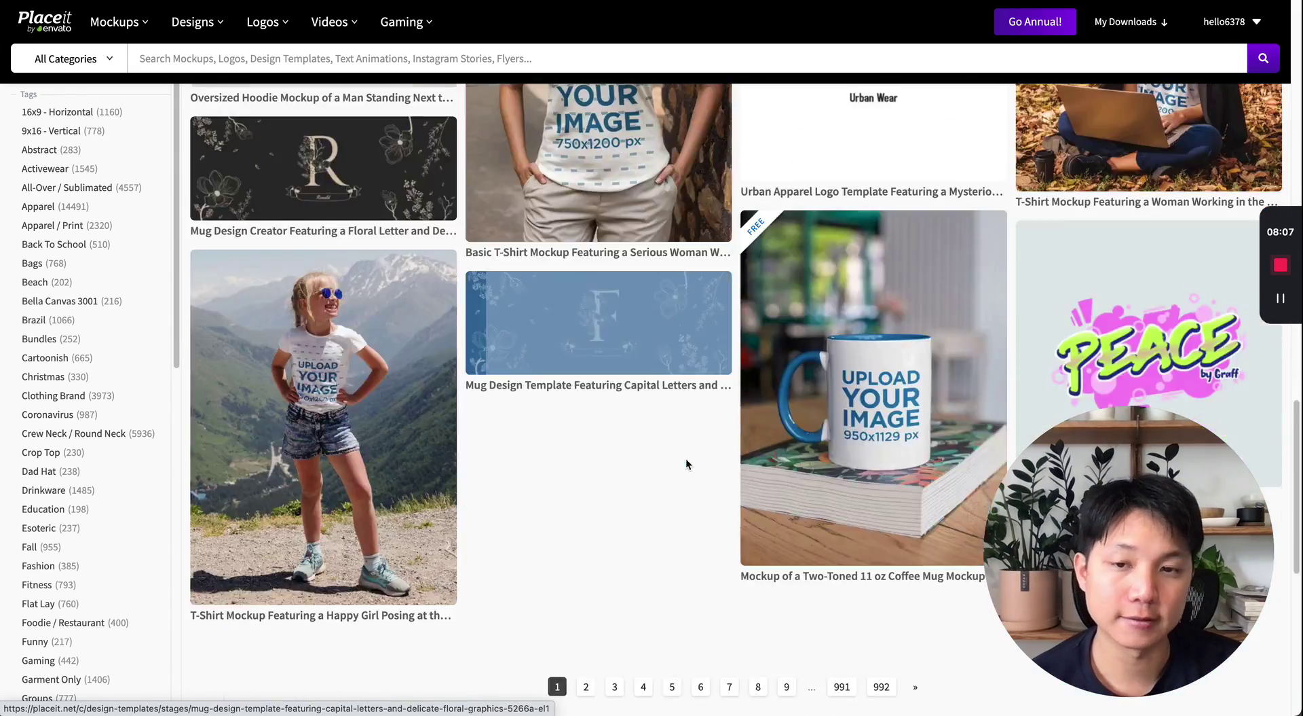
Step: Go to page 2 of results, showing hoodie, sweatshirt video and T-shirt mockups
click(585, 687)
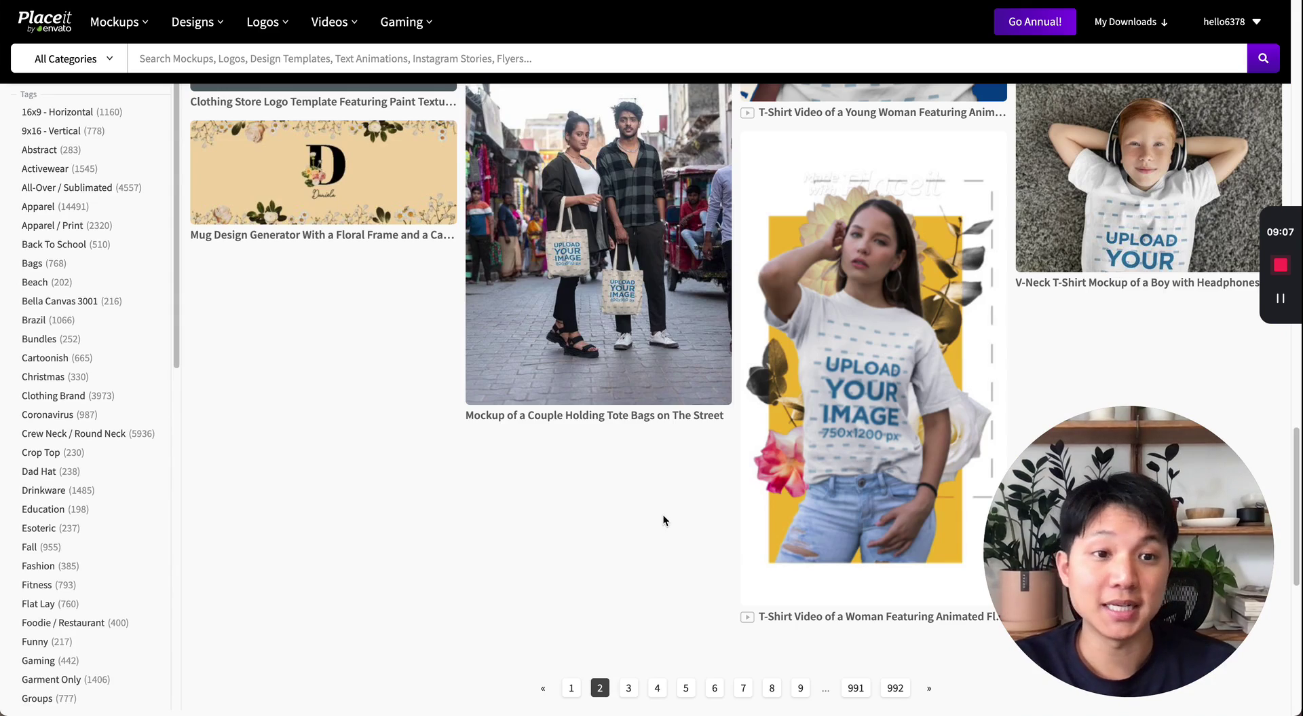
scroll(698, 532, up, 10)
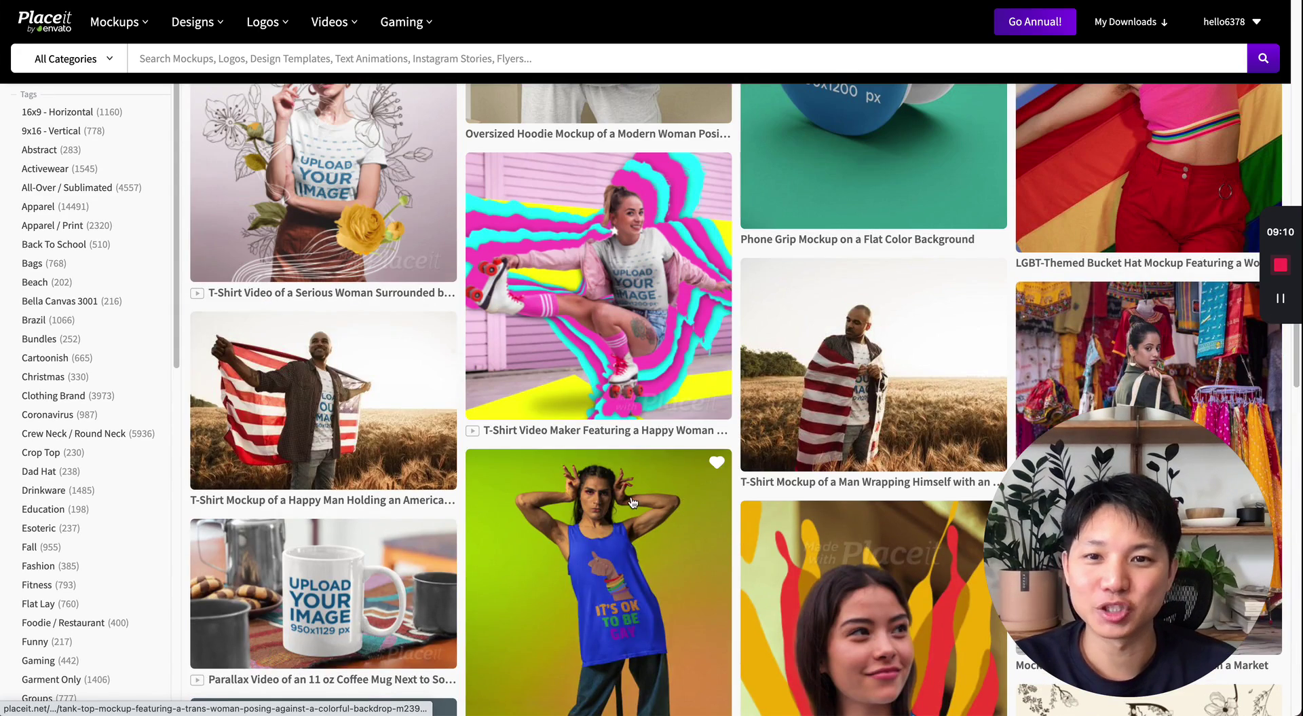
scroll(192, 467, up, 6)
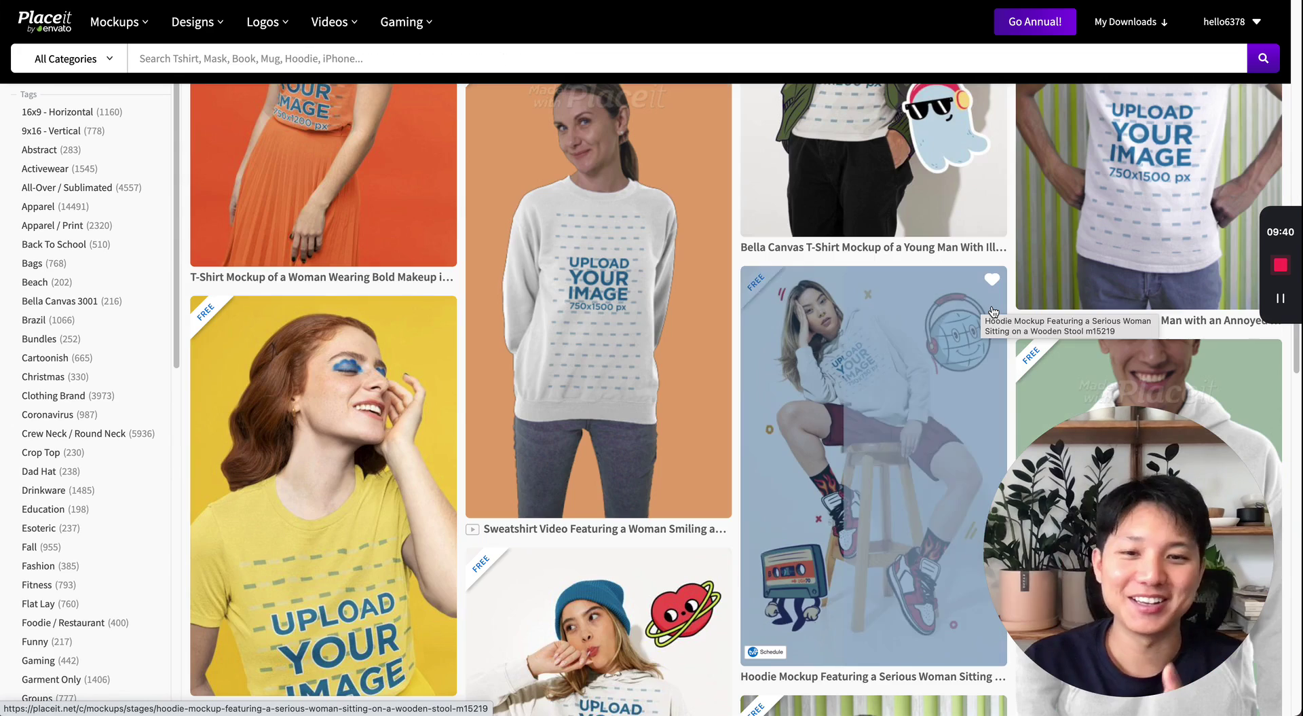